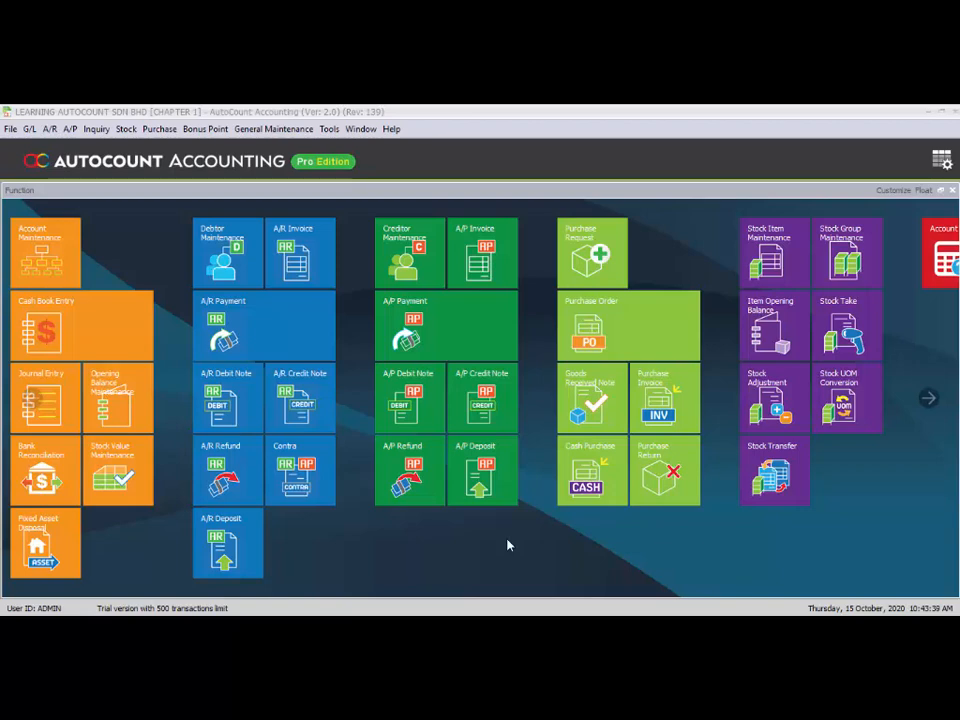
Step: Start creating a new account book with the company name LEARNING AUTOCOUNT 2 SDN BHD
click(10, 129)
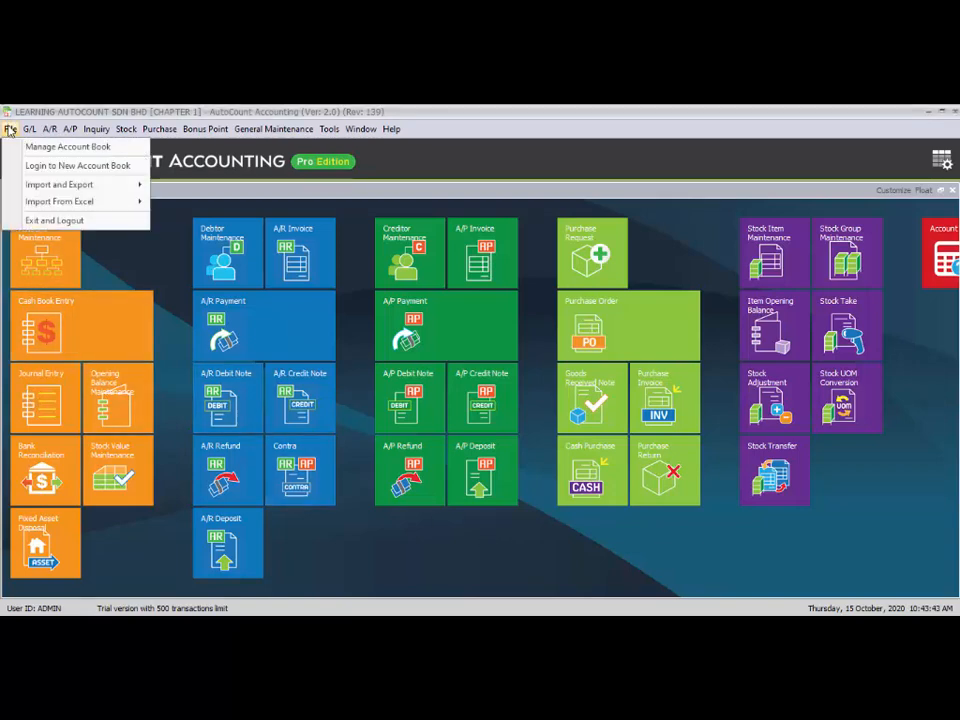
click(38, 148)
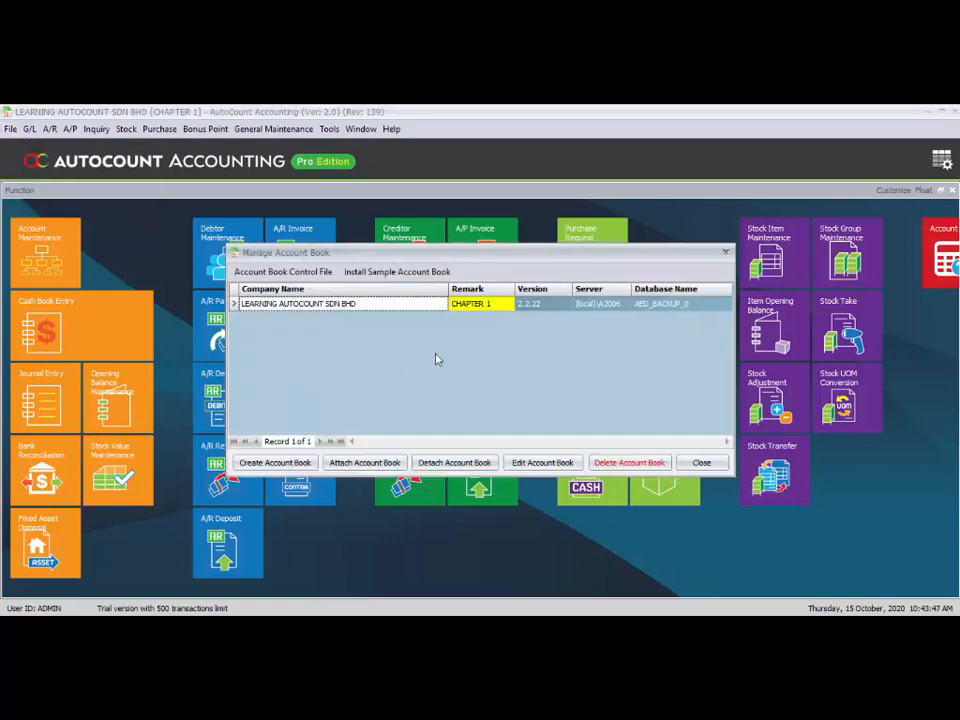
click(289, 467)
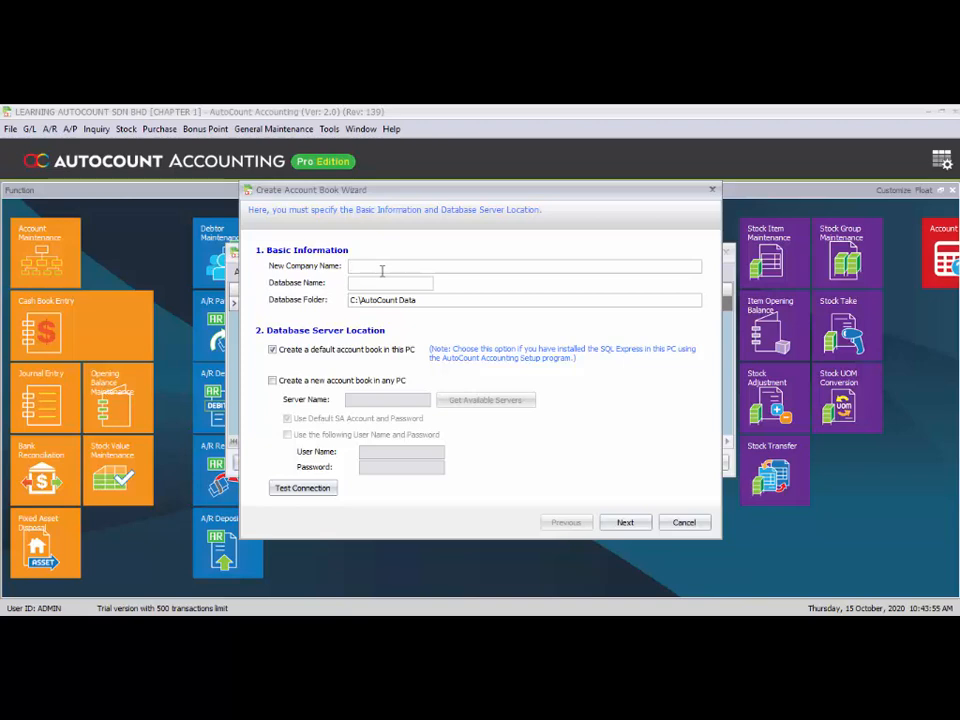
text(LEARNING AUTOC)
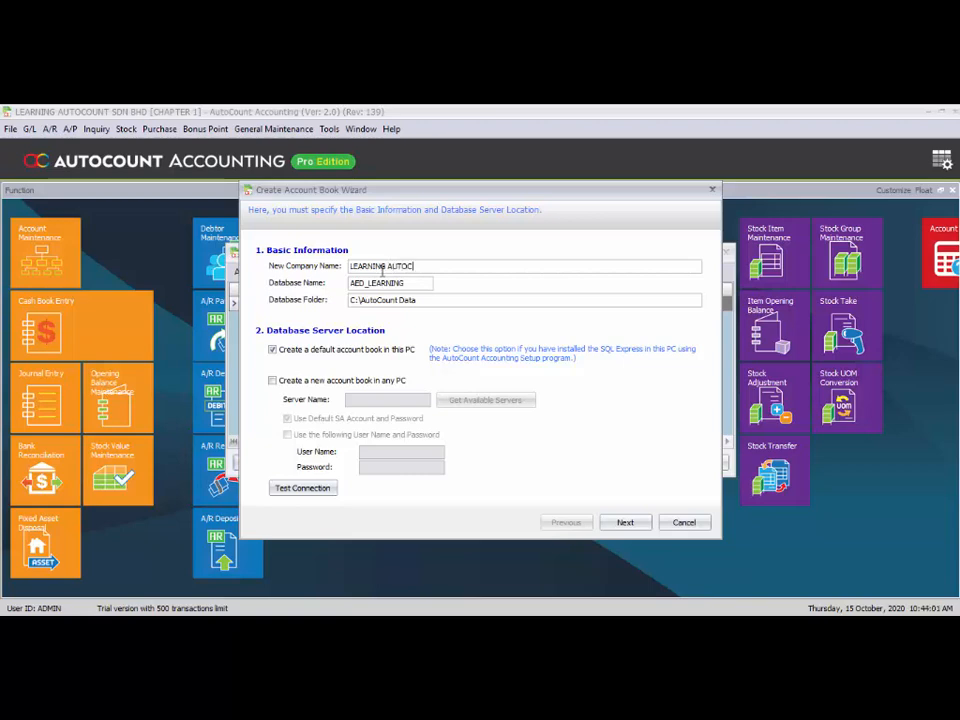
text(OUNT 2 SDN BHD)
Step: Set the new account book's database name to AED_CHAPTER3 and proceed to the start date settings
click(409, 284)
key(BackSpace)
key(BackSpace)
key(BackSpace)
key(BackSpace)
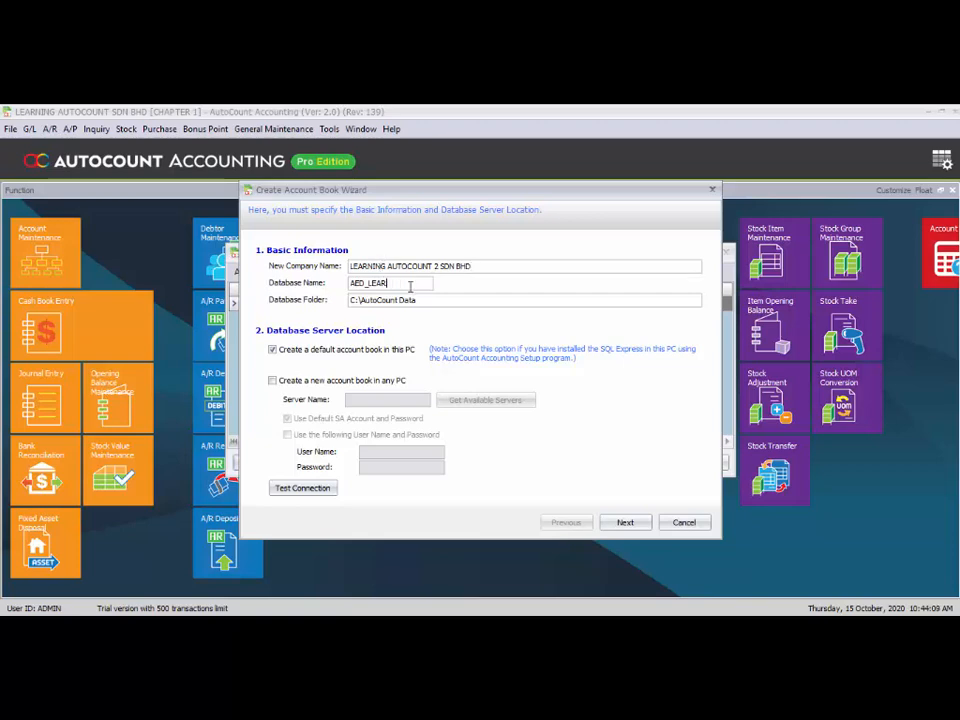
key(BackSpace)
key(BackSpace)
key(BackSpace)
key(BackSpace)
text(CHAPTER3)
click(628, 527)
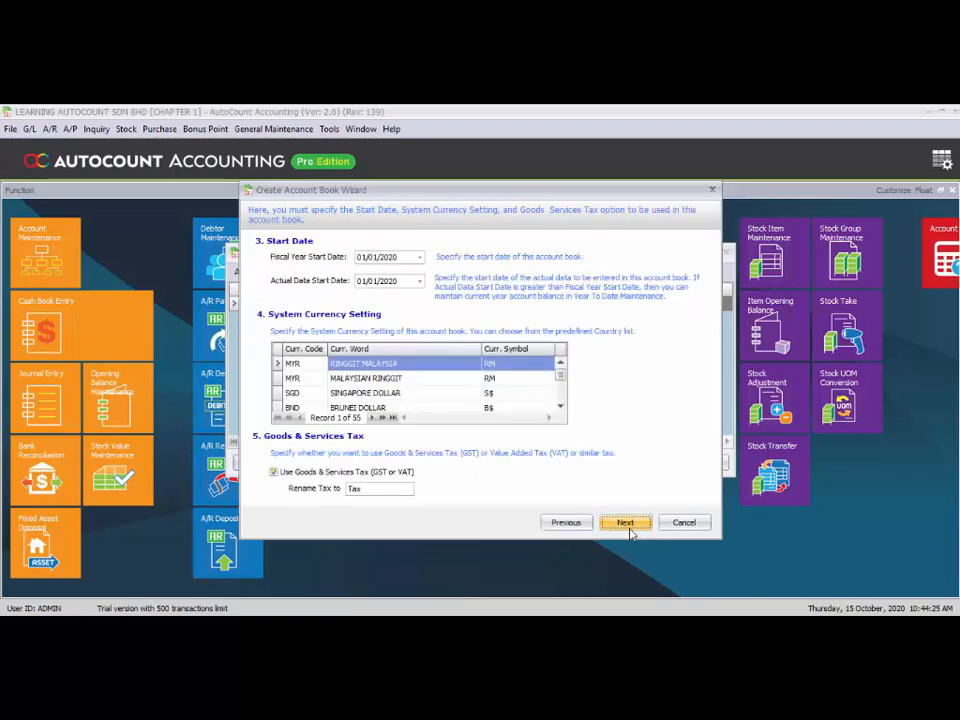
Step: Set the actual data start date to 01/04/2020 and disable Goods & Services Tax for the new account book
click(372, 281)
key(Right)
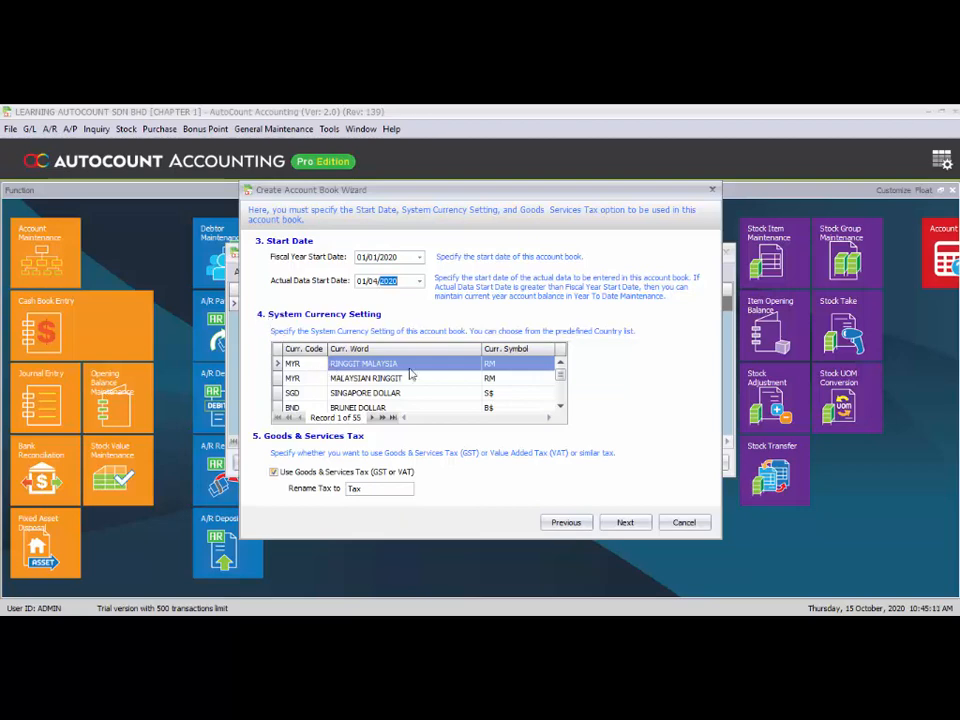
click(275, 476)
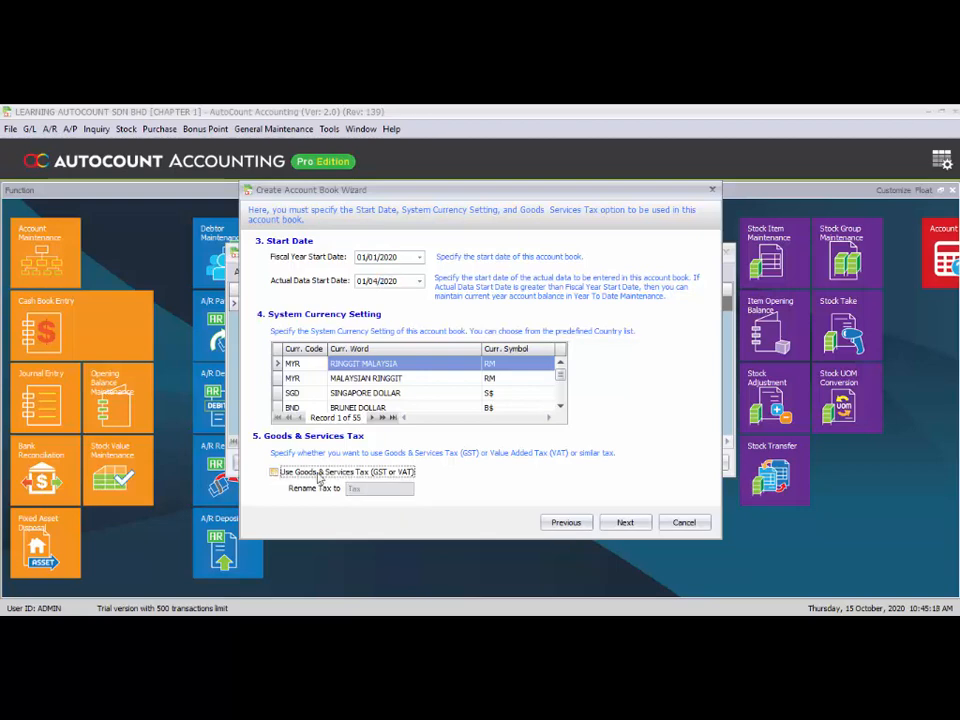
click(626, 523)
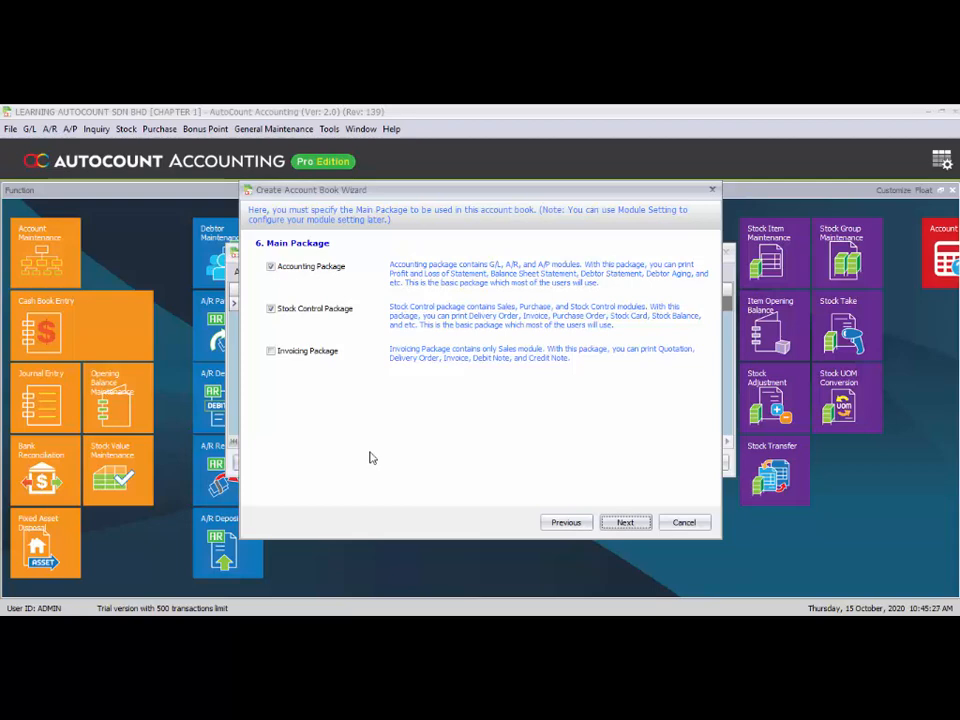
Step: Exclude the Stock Control Package from the main packages, keeping only the Accounting Package
click(271, 310)
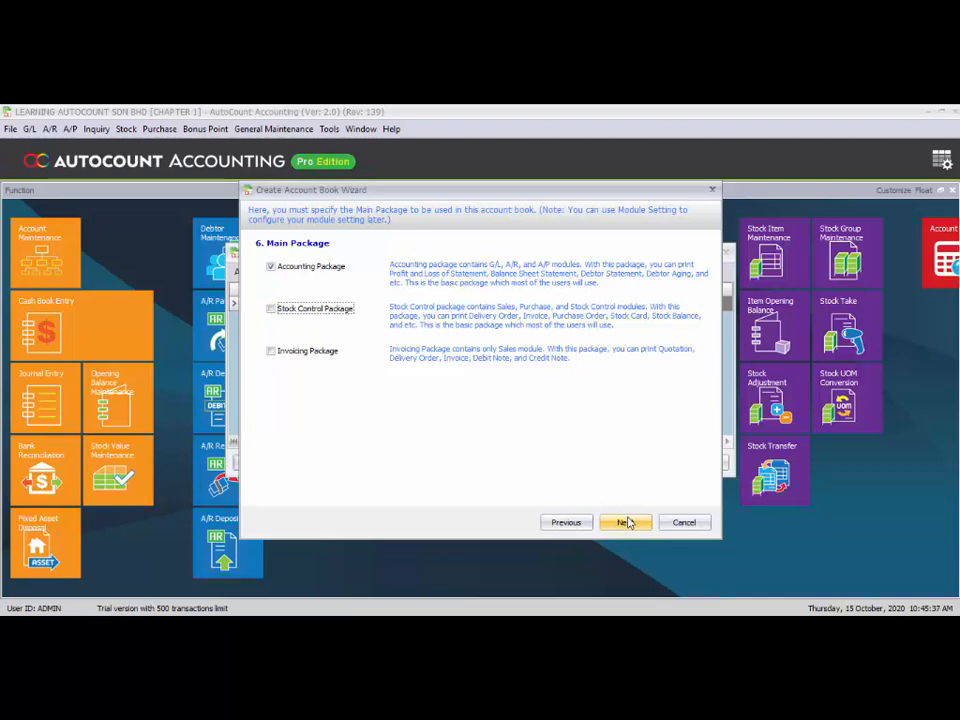
click(626, 522)
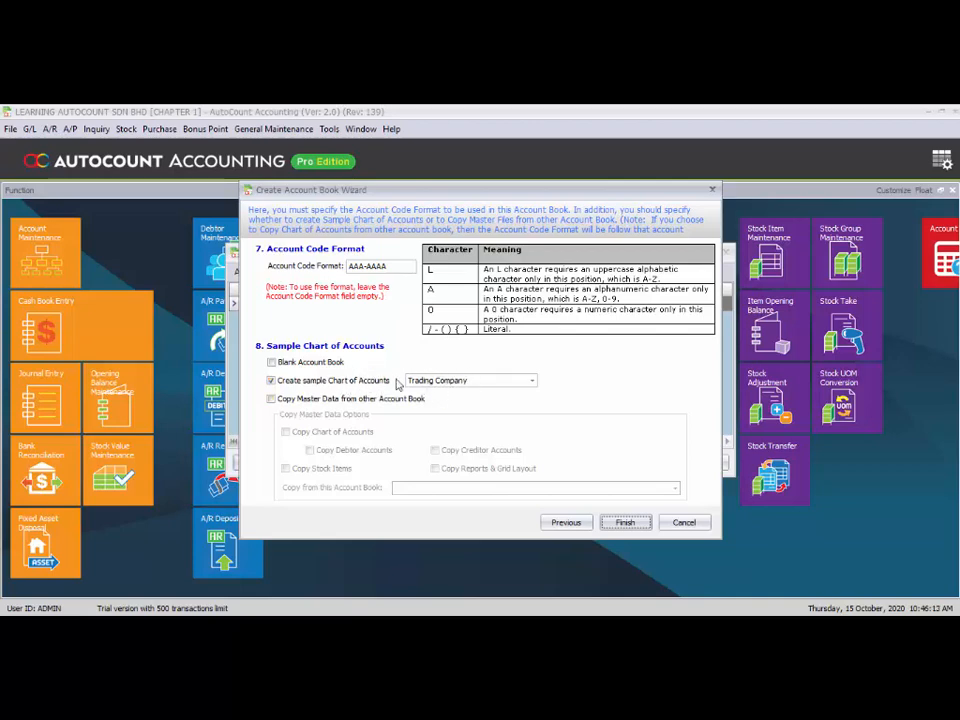
Step: Create the account book with all master data copied from LEARNING AUTOCOUNT SDN BHD, and close the account book manager
click(298, 400)
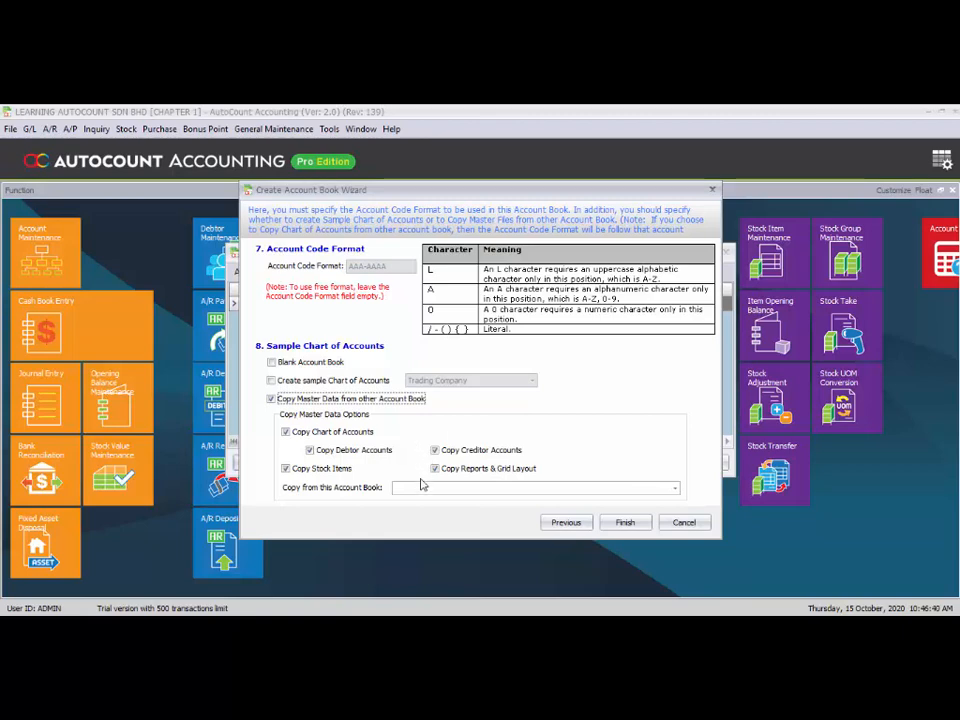
click(675, 488)
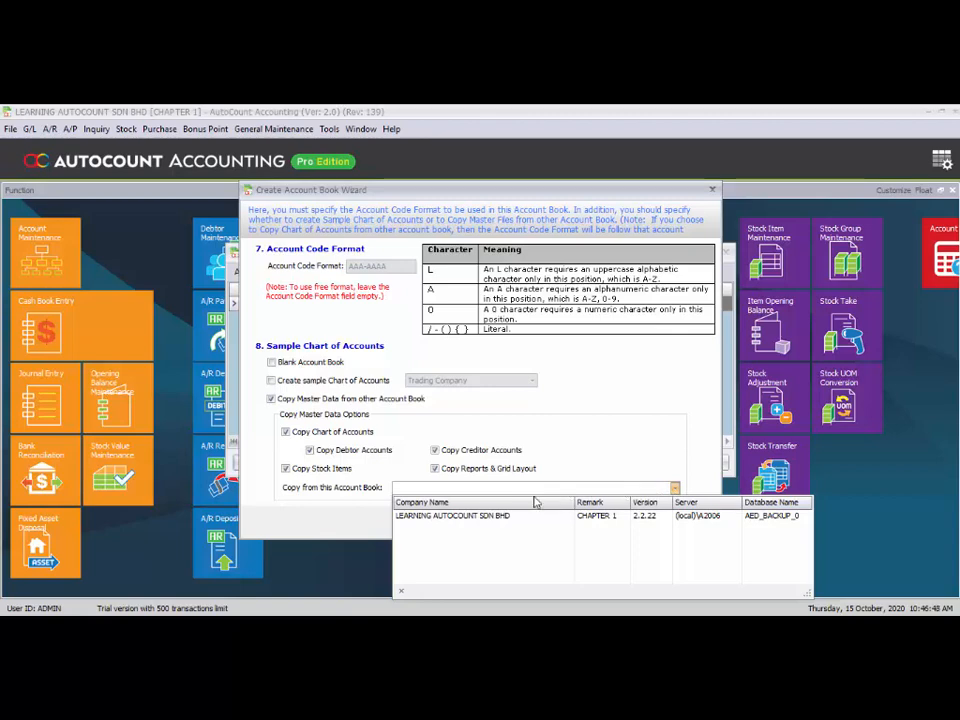
click(450, 516)
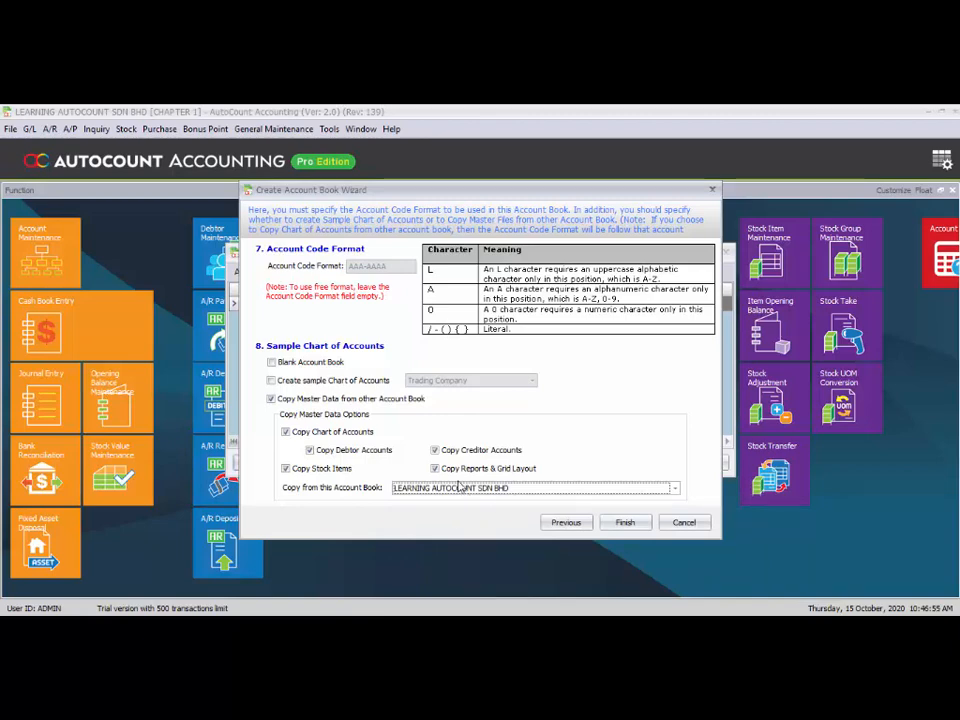
click(626, 523)
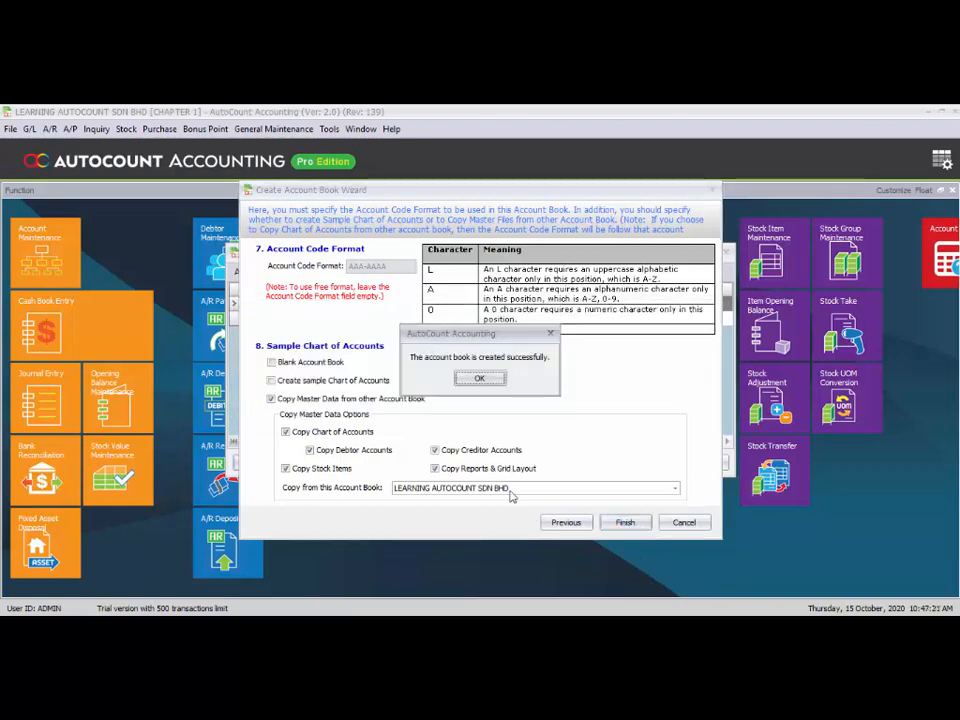
click(480, 378)
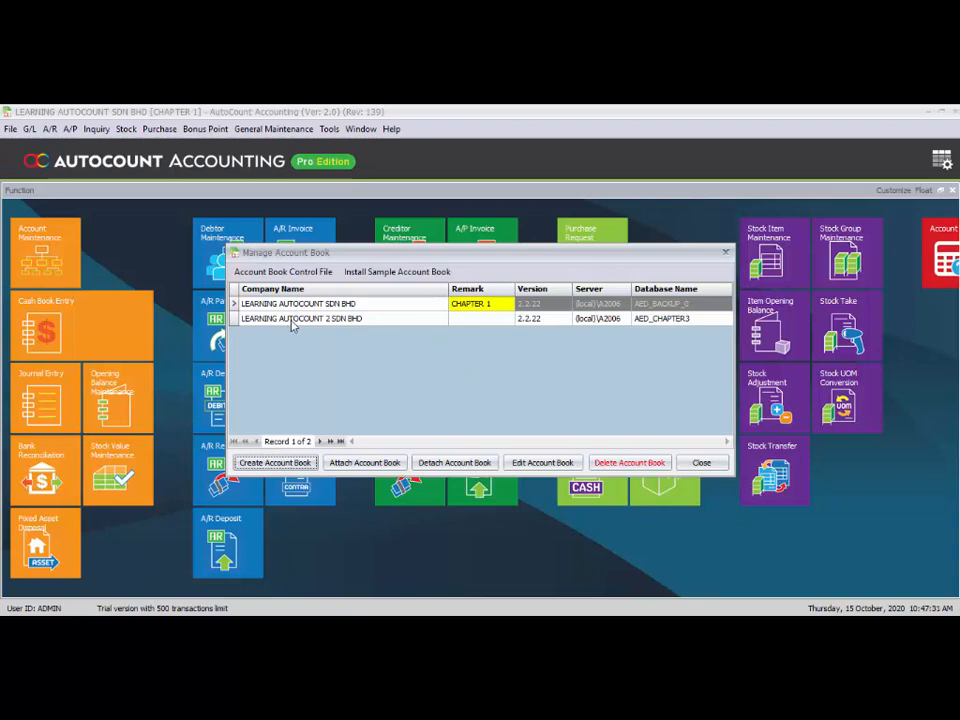
click(714, 466)
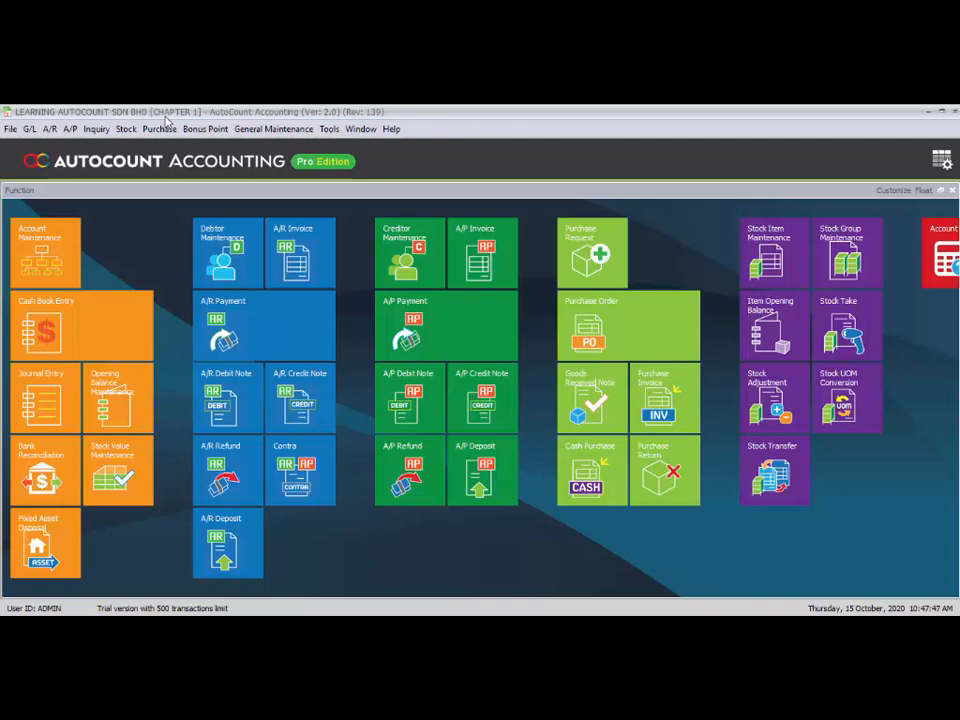
Step: Exit the current account book and log in to LEARNING AUTOCOUNT 2 SDN BHD with the account password
click(11, 129)
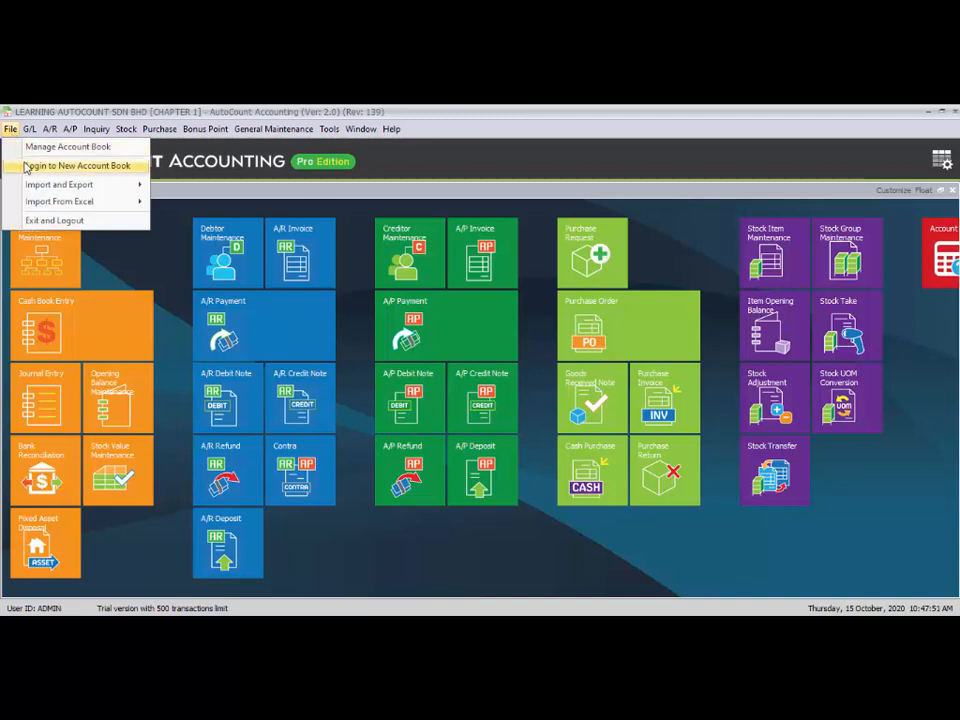
click(26, 166)
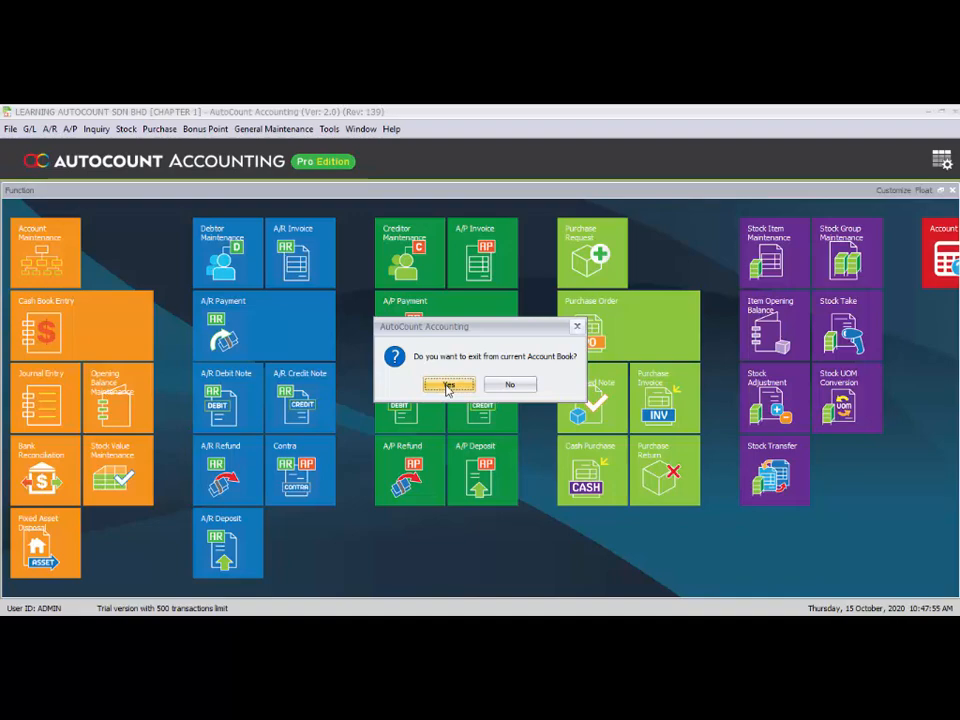
click(447, 383)
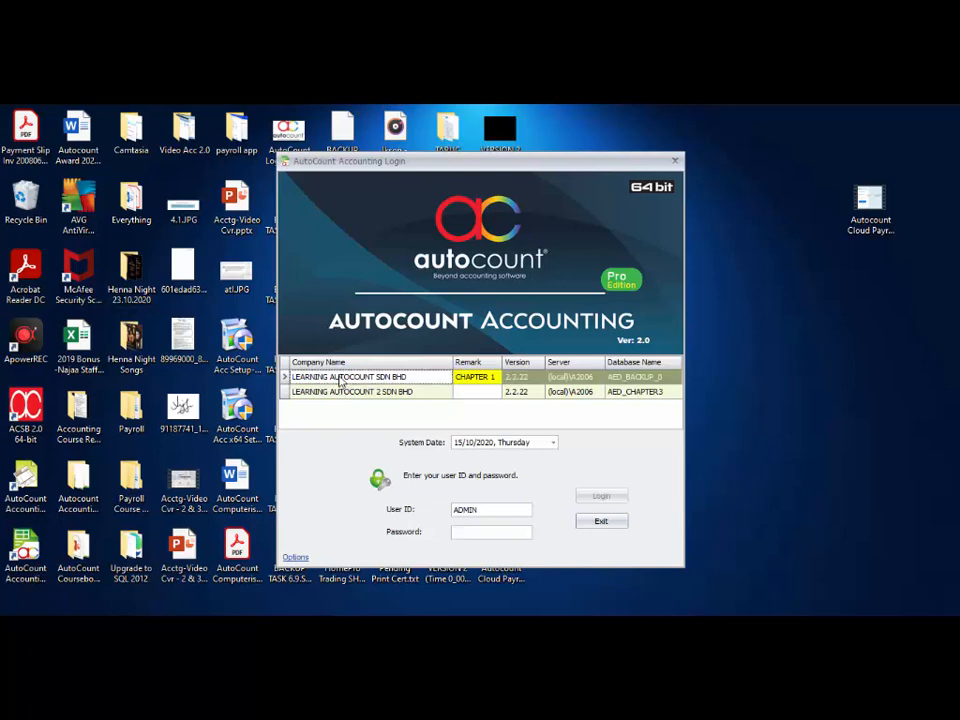
click(335, 394)
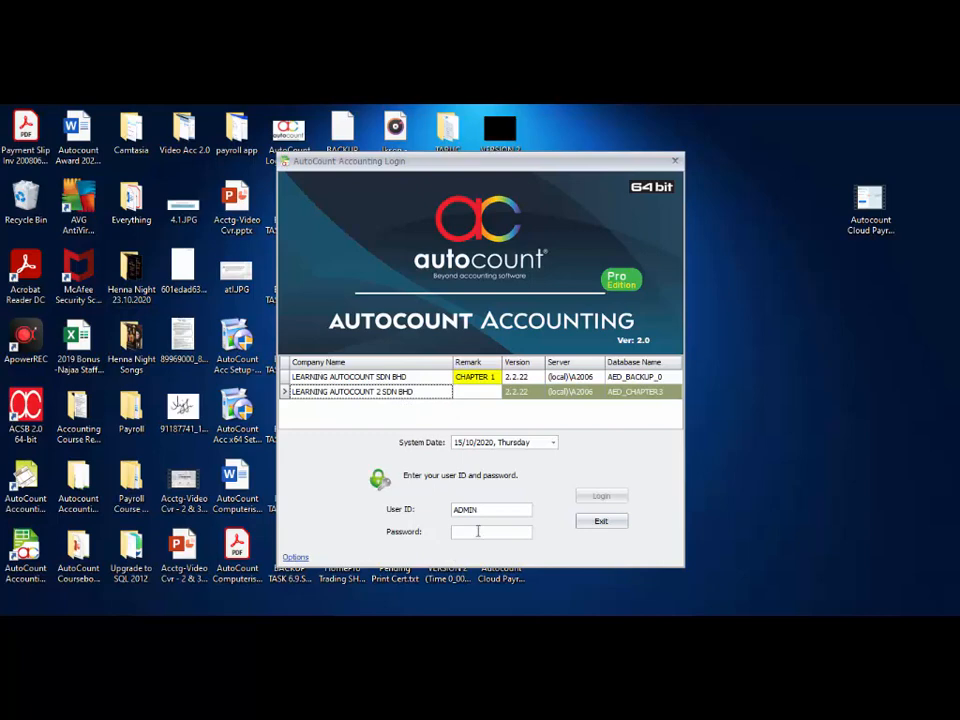
click(481, 532)
text(**)
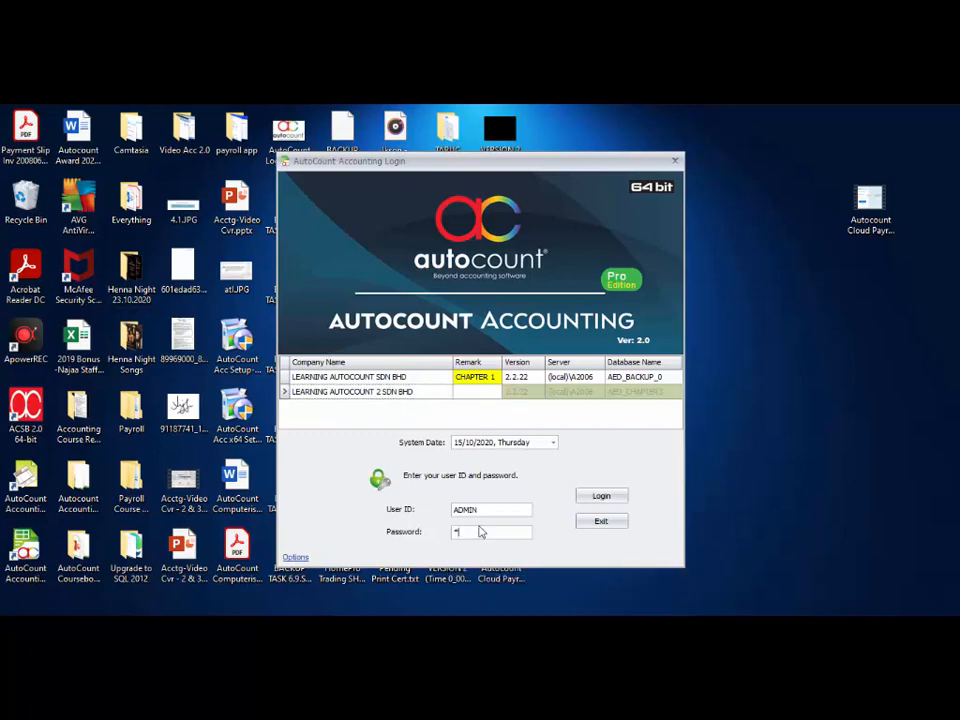
text(***)
key(Return)
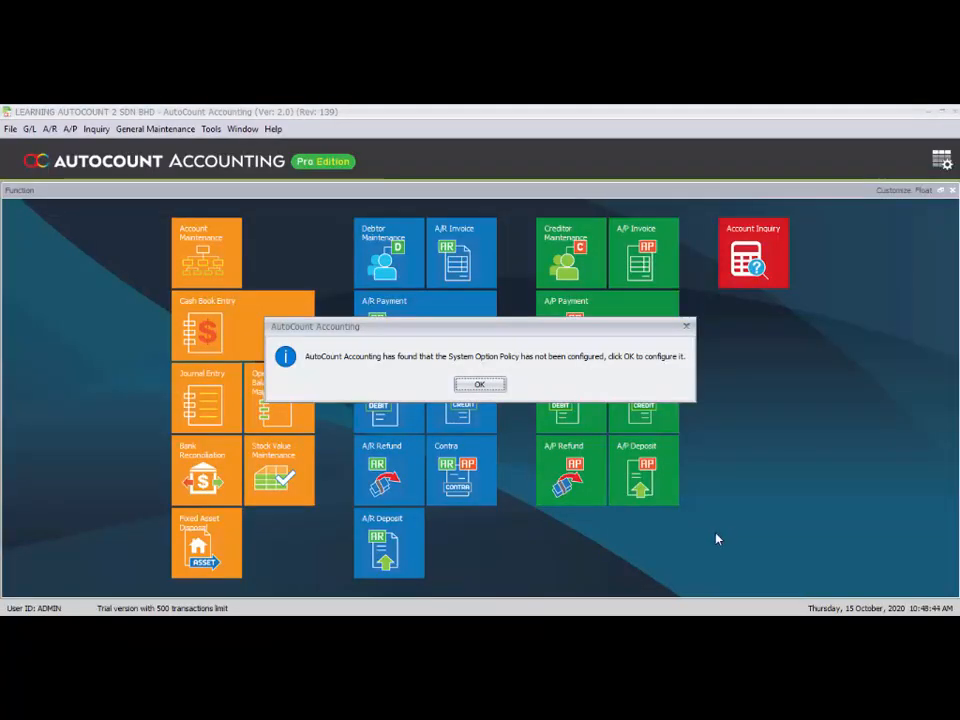
Step: Accept the System Option Policy with its default settings
click(498, 388)
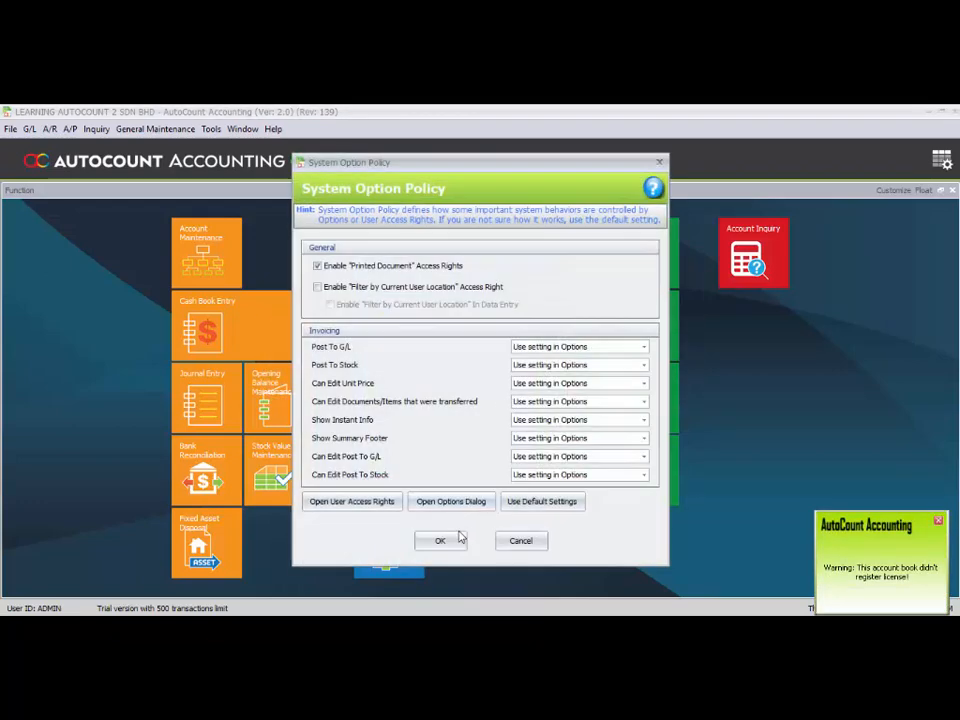
click(443, 543)
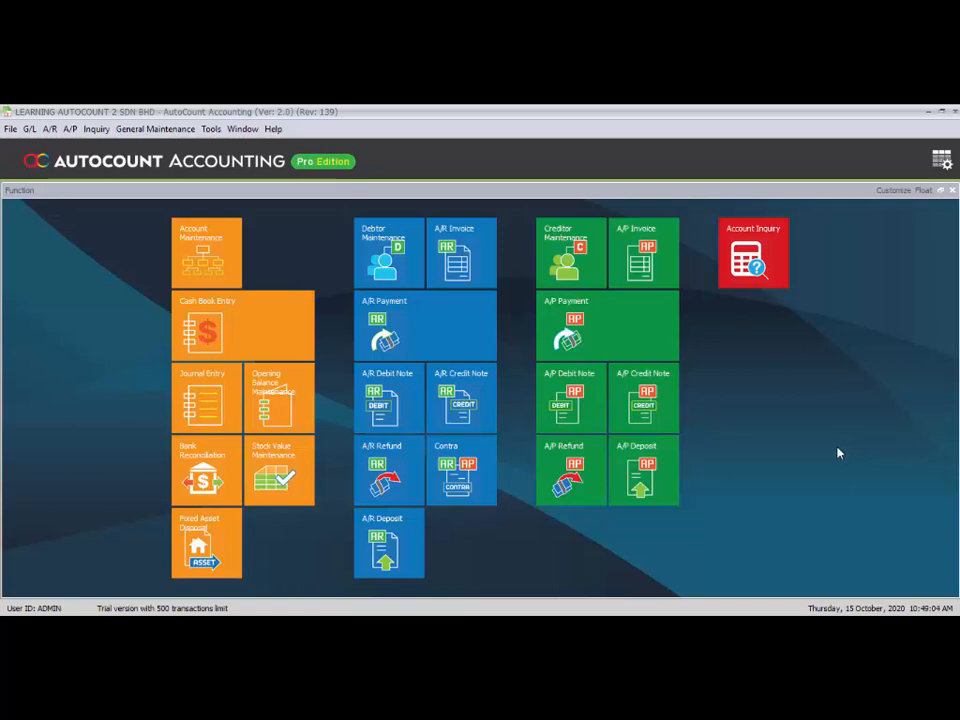
Step: Set the company profile's remark to CHAPTER 3 and colour it bright green
click(153, 129)
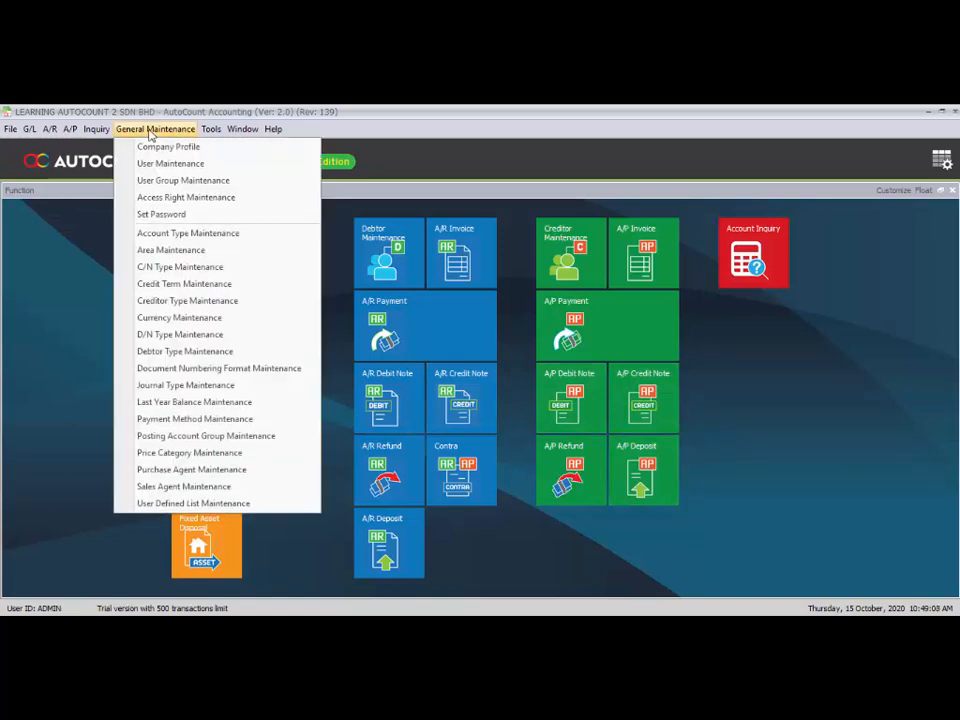
click(154, 147)
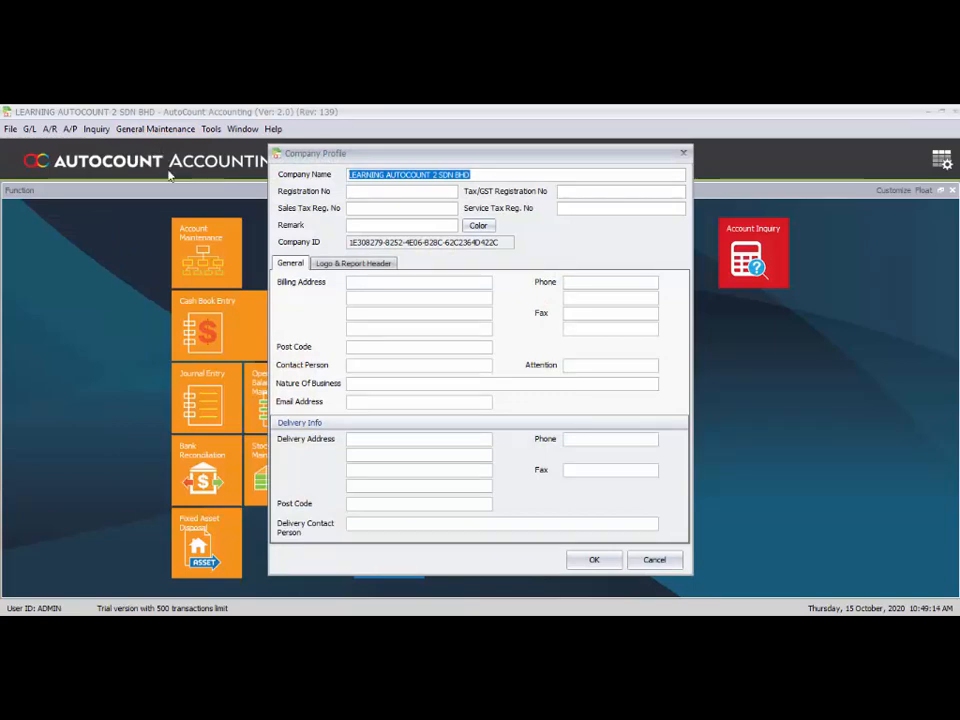
click(366, 222)
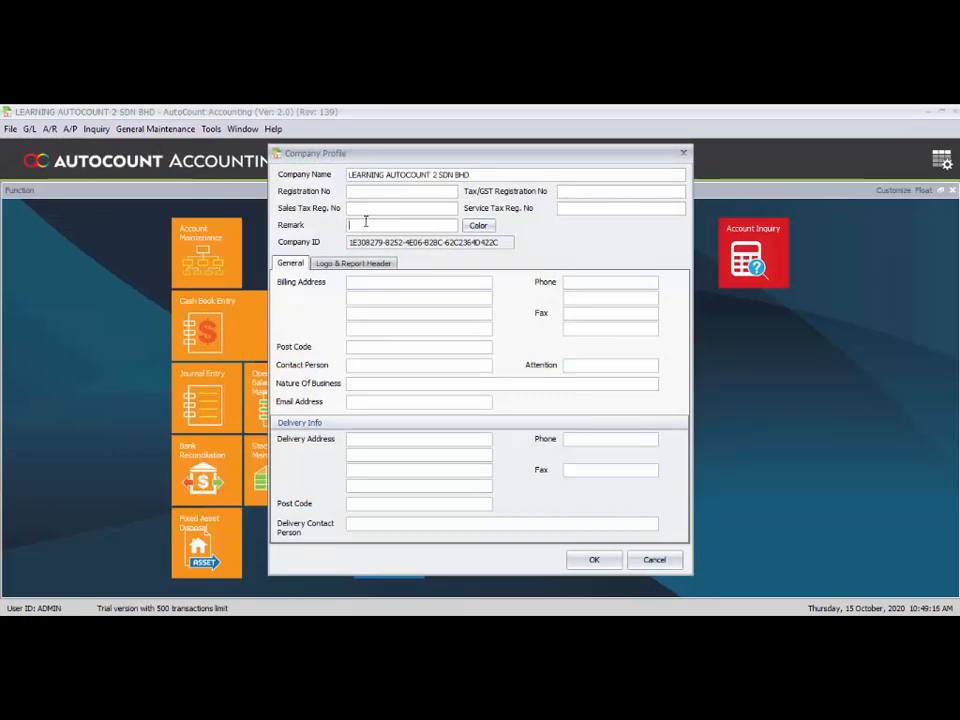
text(CHA)
text(RTER )
text(3)
click(477, 227)
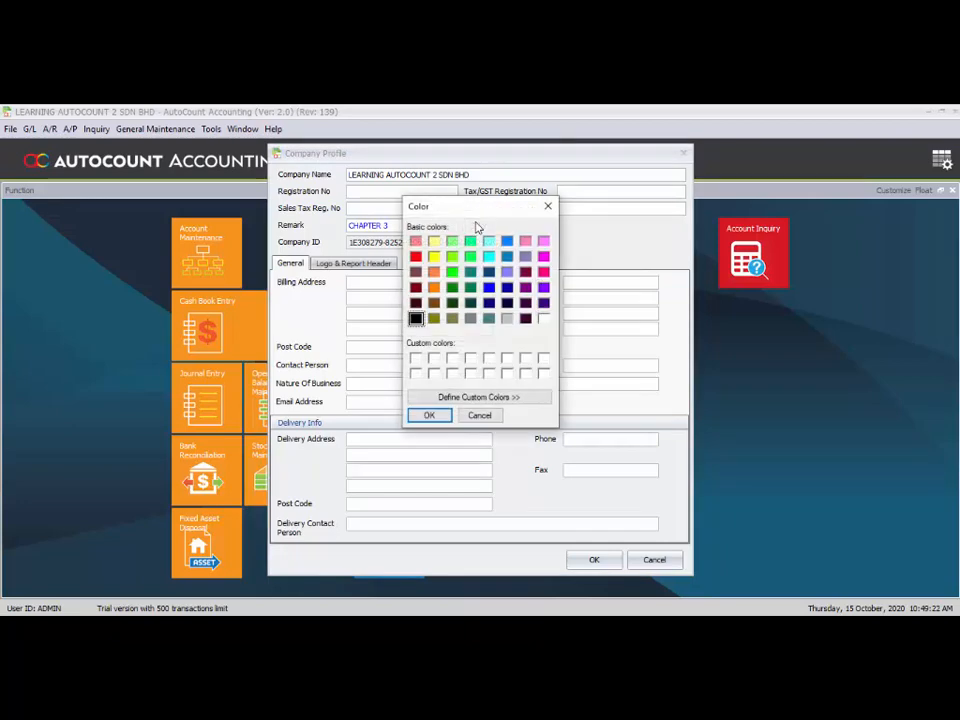
click(452, 271)
click(431, 416)
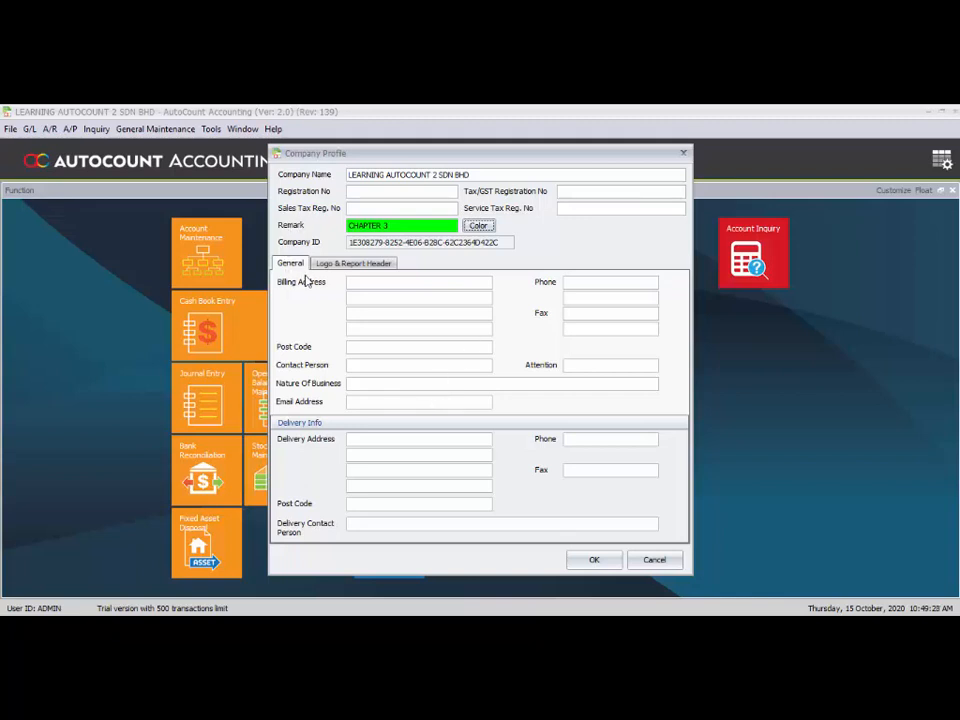
Step: Apply the default report header to the company profile and save the profile
click(360, 264)
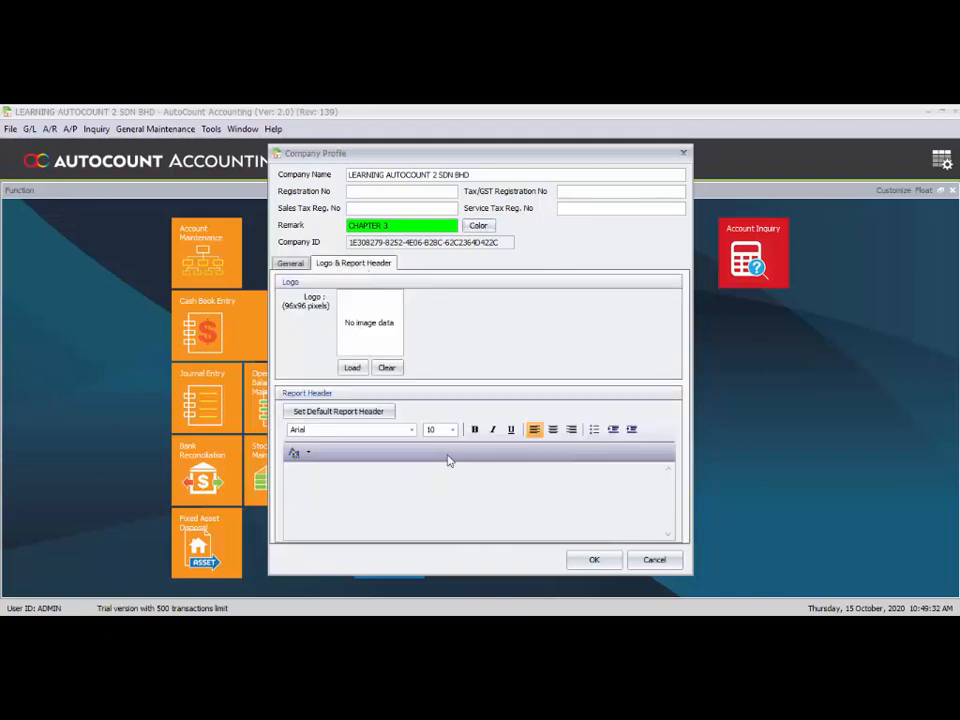
click(325, 411)
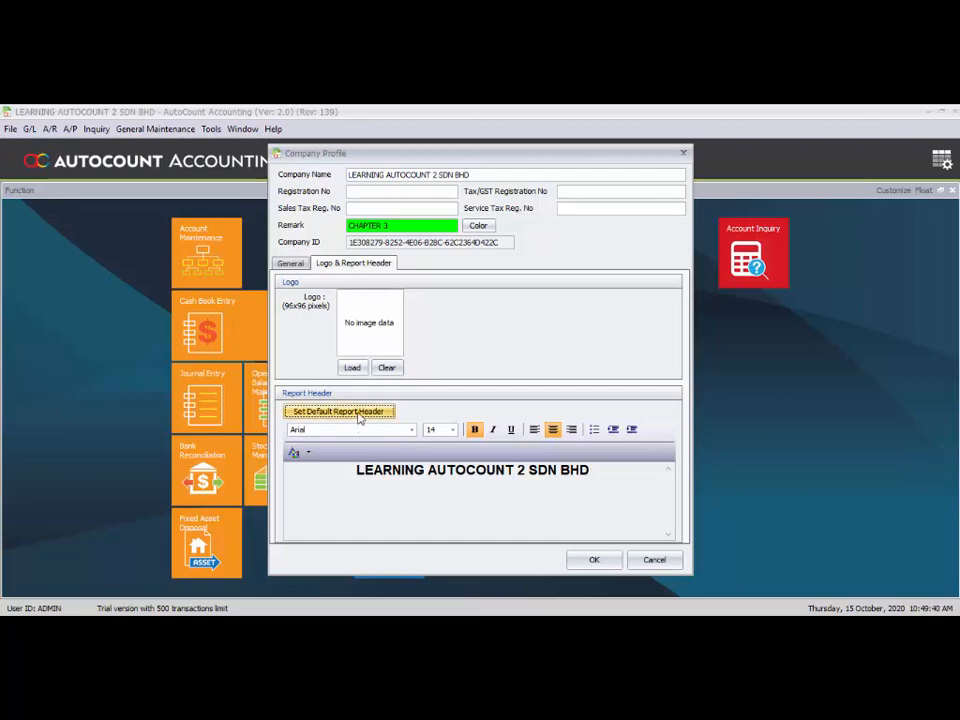
click(604, 562)
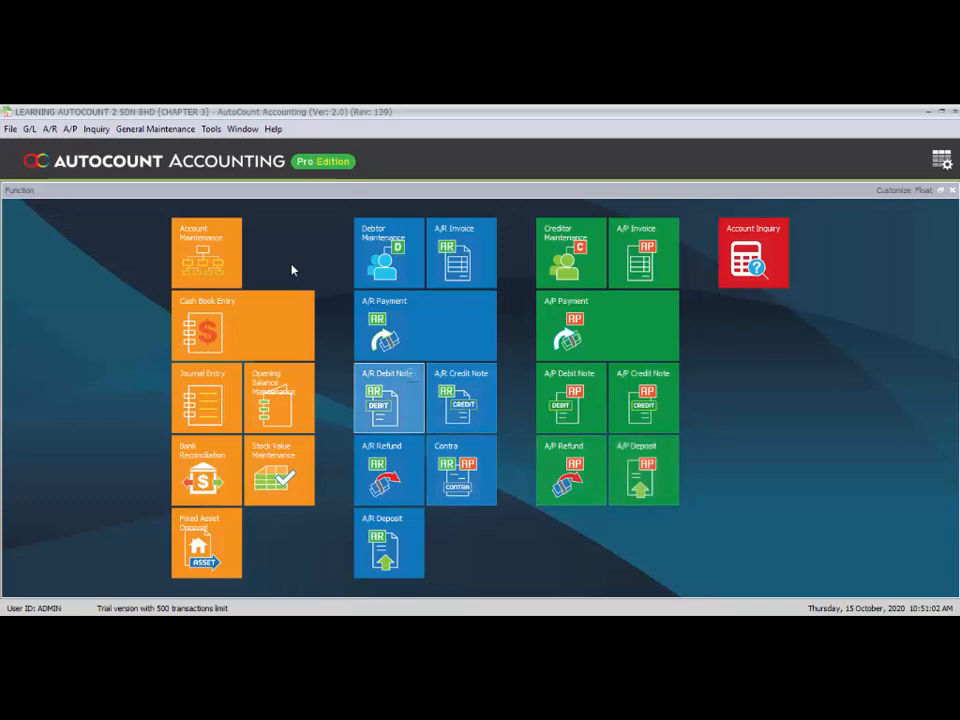
Step: Create the previous fiscal year, Fiscal Year 2019, starting 01/01/2019, in the fiscal year management and close it
click(211, 130)
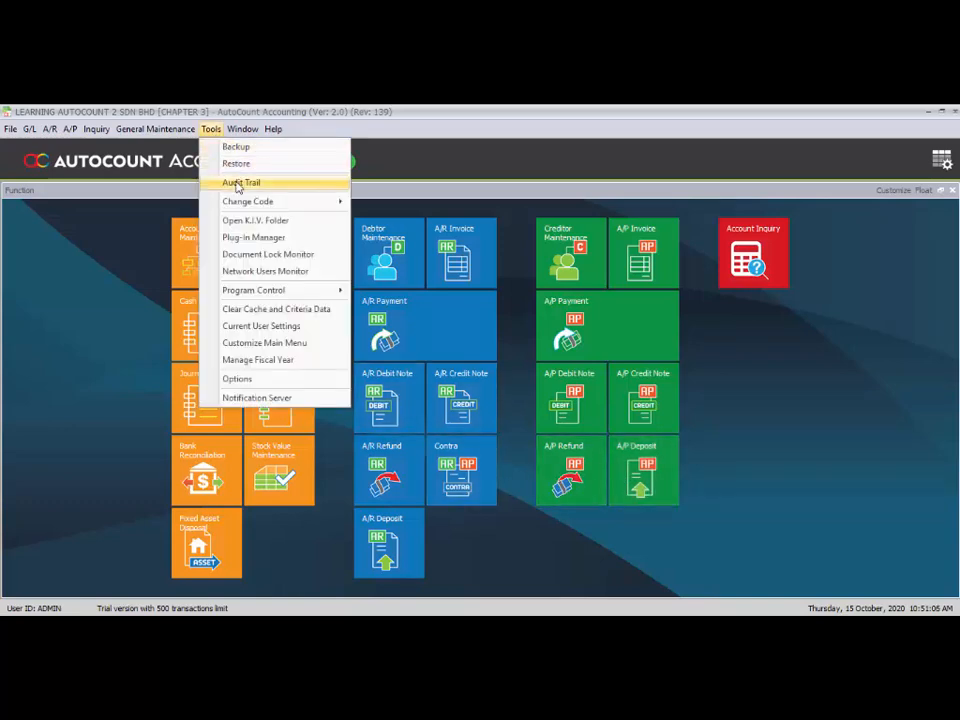
click(258, 360)
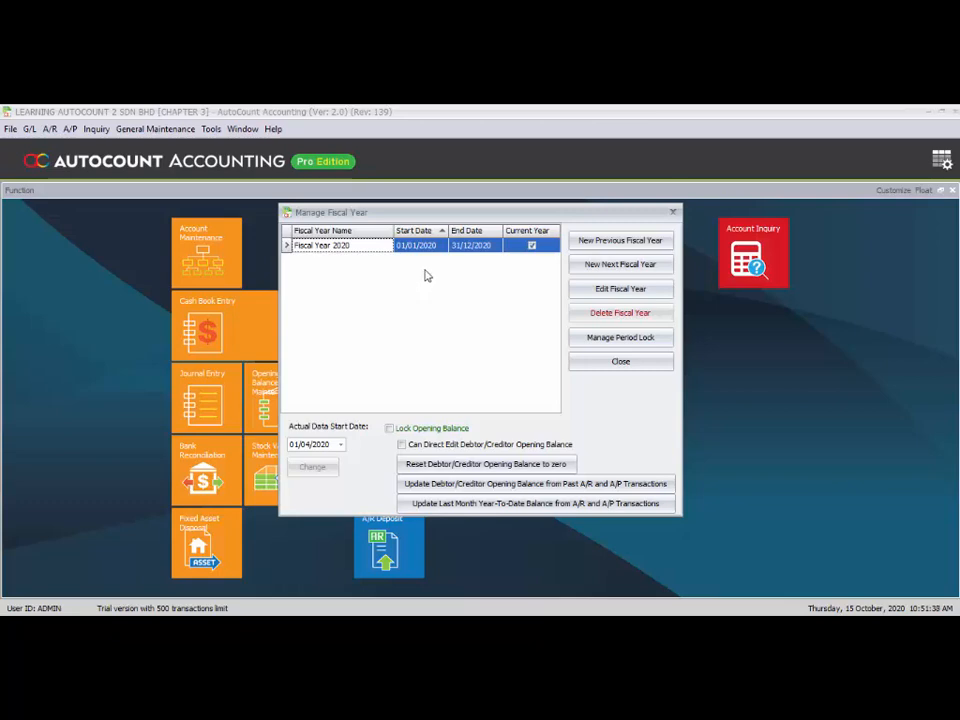
click(608, 243)
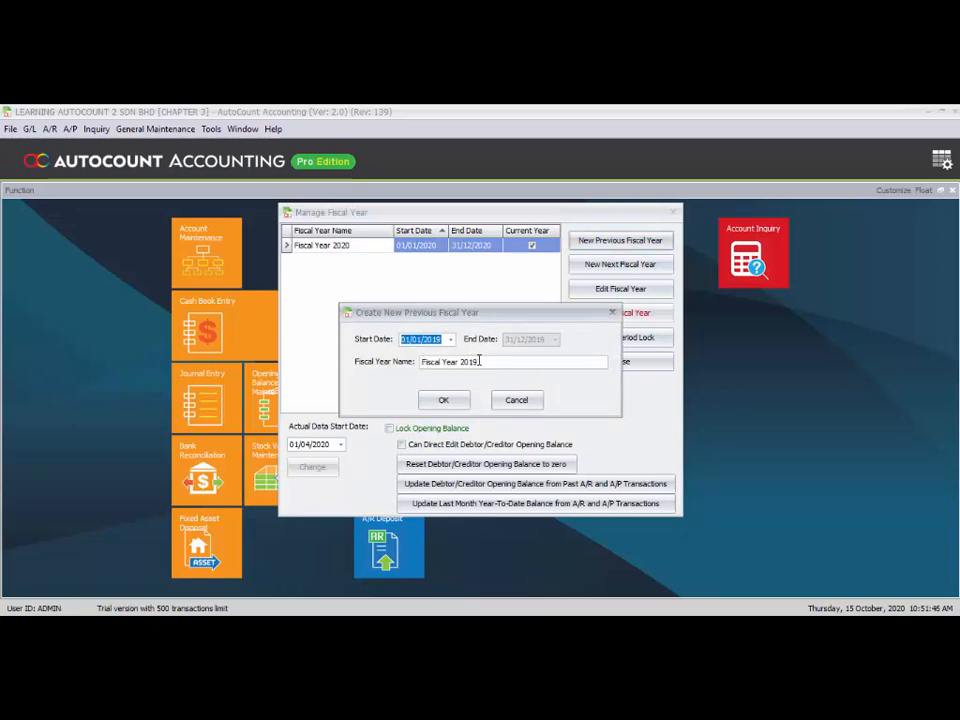
click(443, 401)
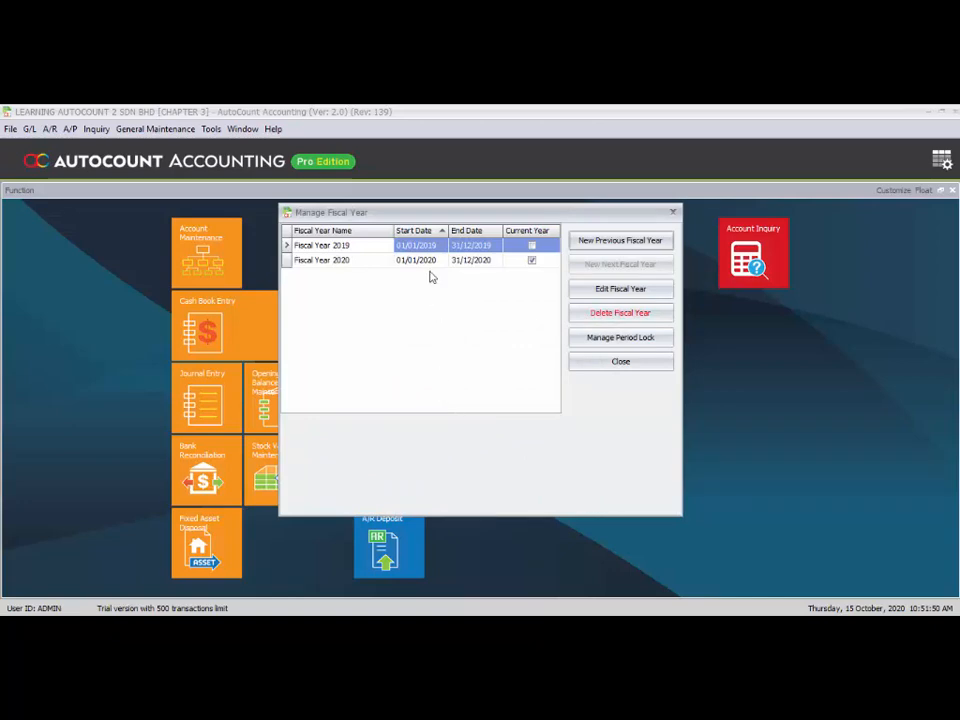
click(619, 362)
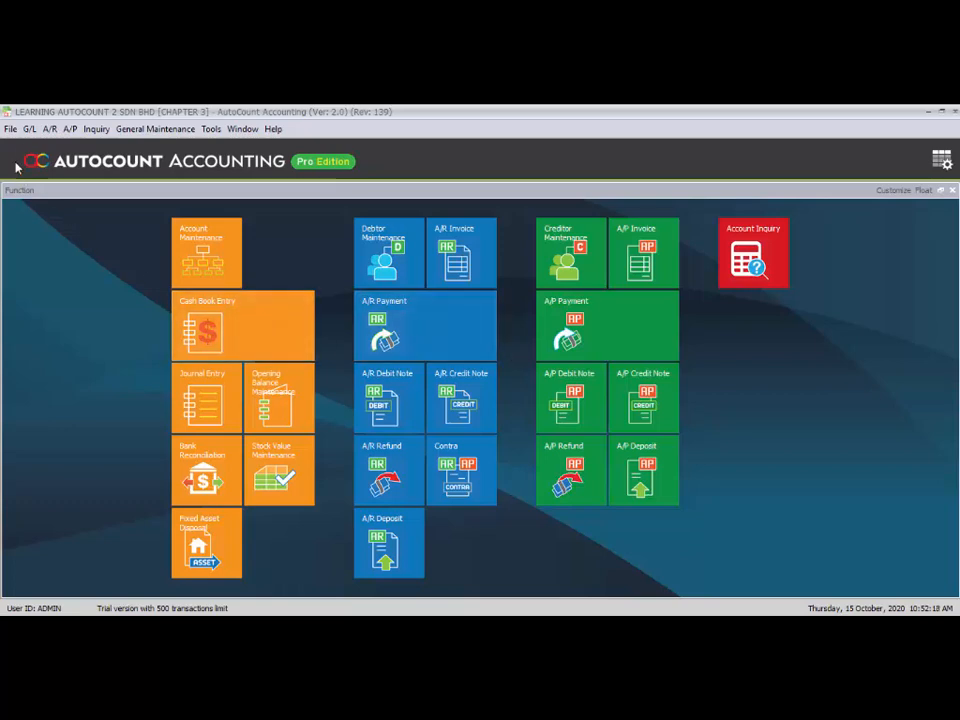
Step: Open Year-To-Date Balance Maintenance and look over the full list of accounts
click(30, 130)
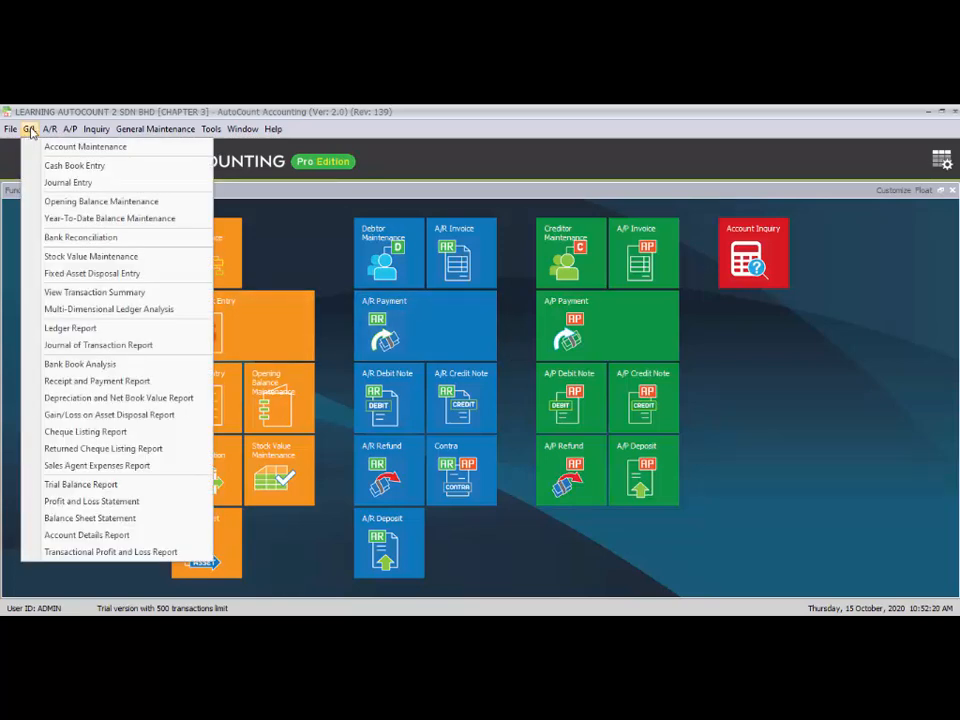
click(119, 226)
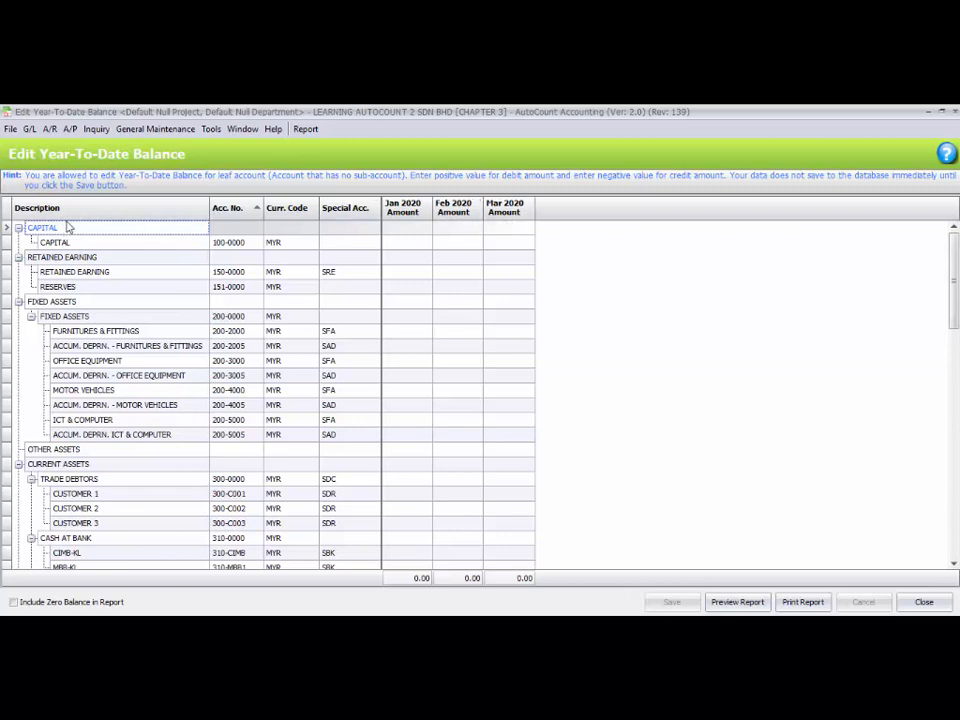
scroll(123, 370, down, 15)
scroll(123, 370, down, 10)
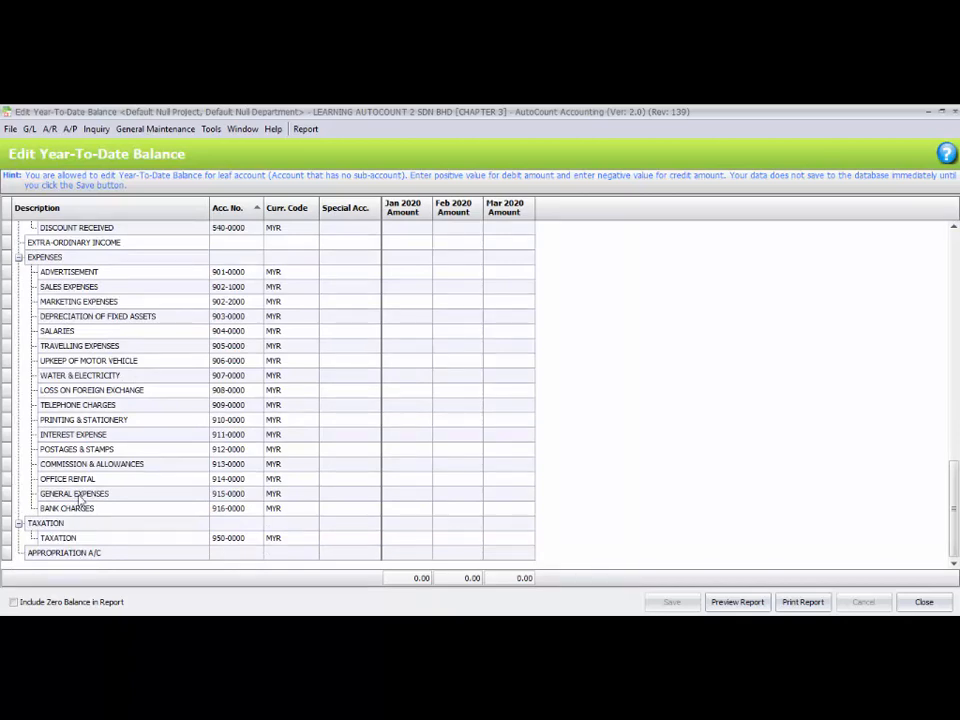
scroll(95, 497, up, 10)
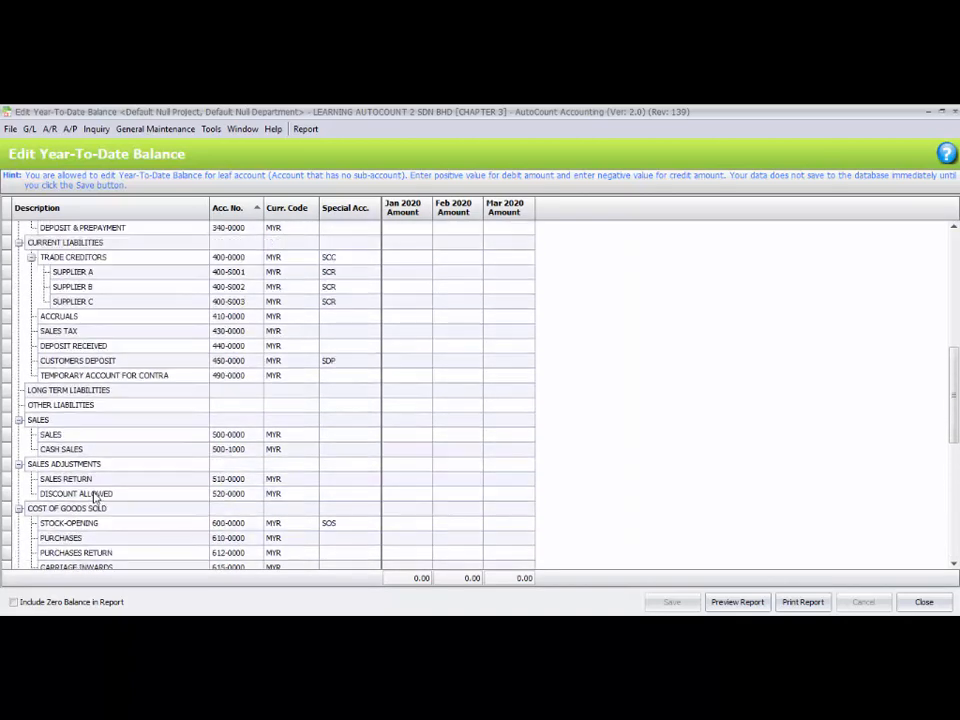
scroll(95, 497, up, 10)
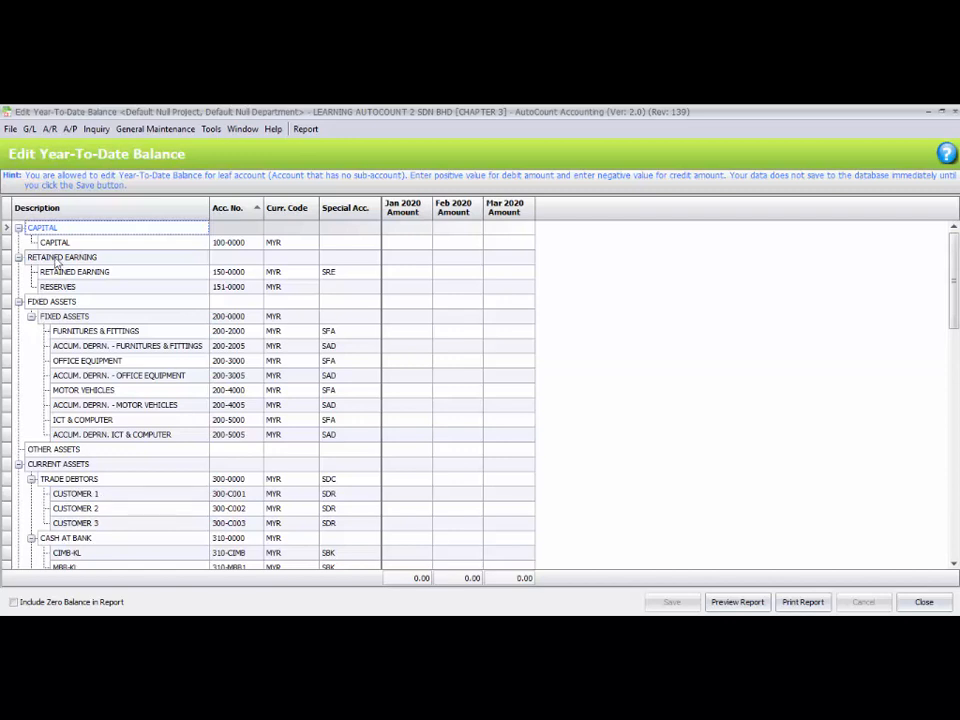
Step: Set the March 2020 year-to-date balance of the CAPITAL account to -200,000
click(489, 248)
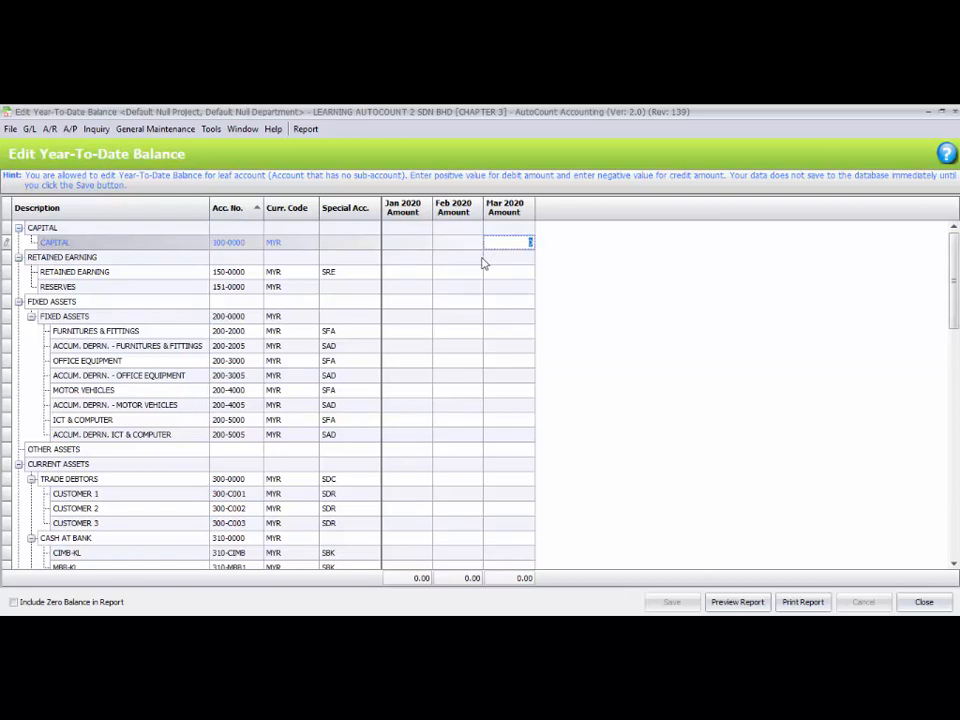
text(-2)
text(0000)
click(476, 272)
click(510, 244)
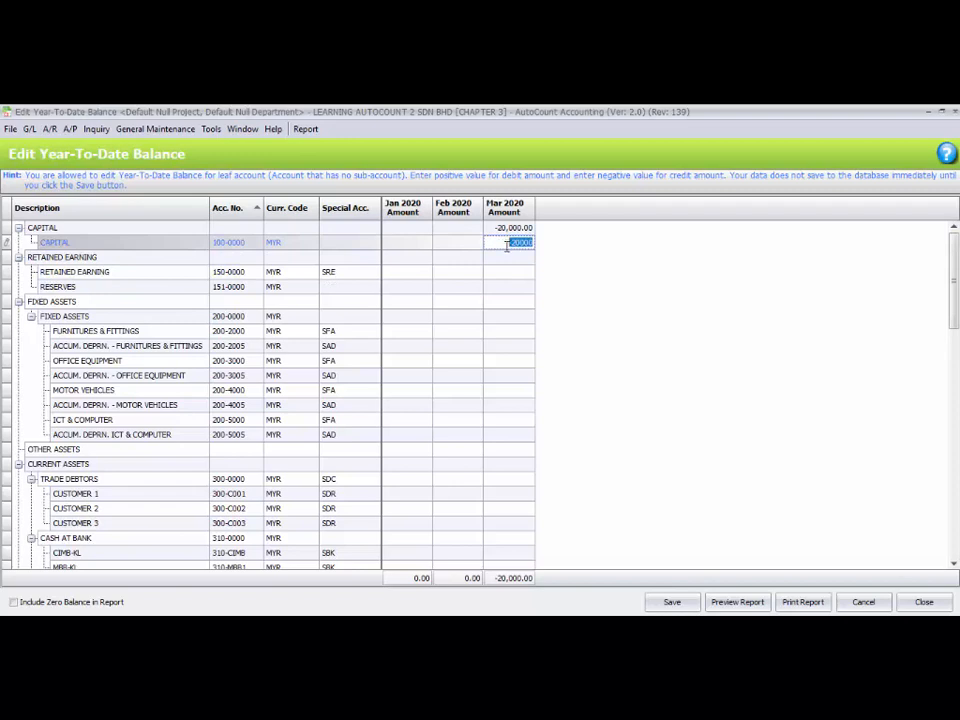
text(-200000)
click(476, 286)
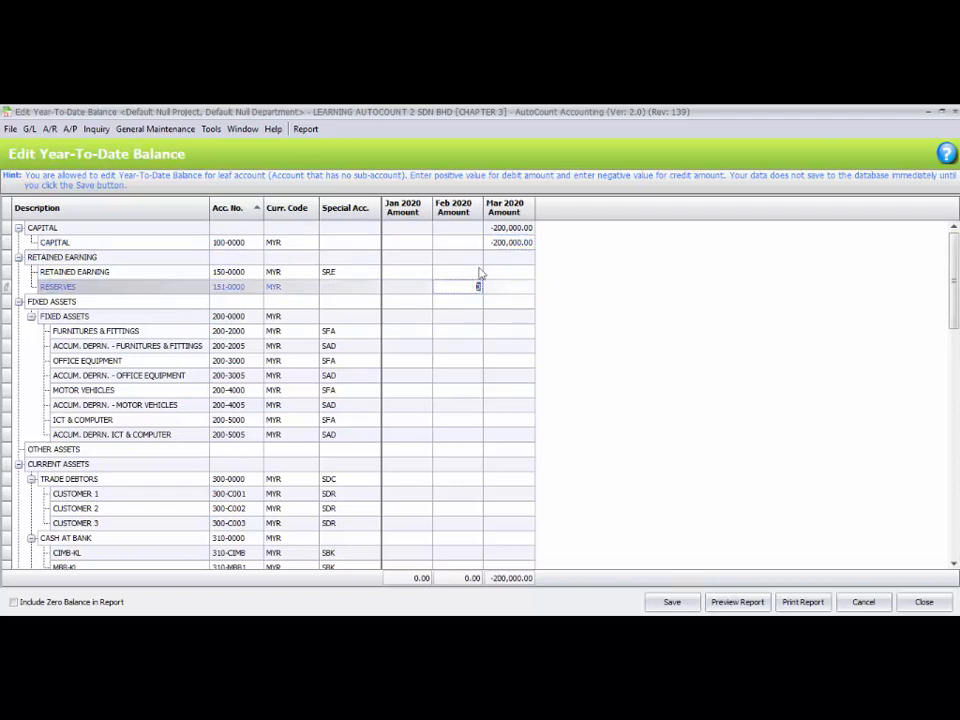
click(508, 243)
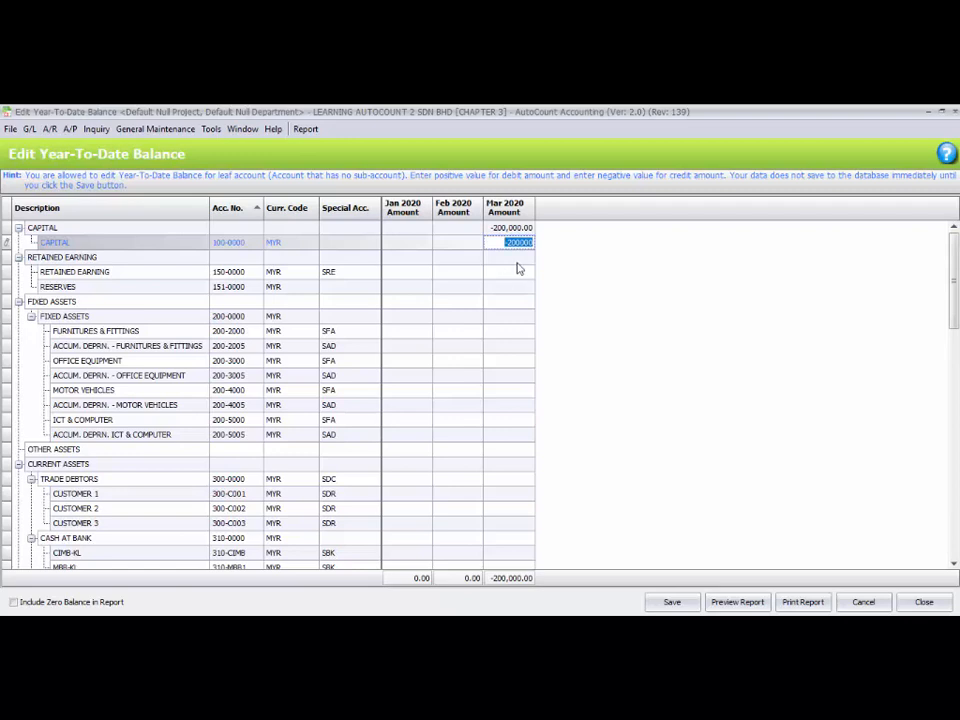
Step: Set the March 2020 balance of the RETAINED EARNING account to -50,000
click(515, 272)
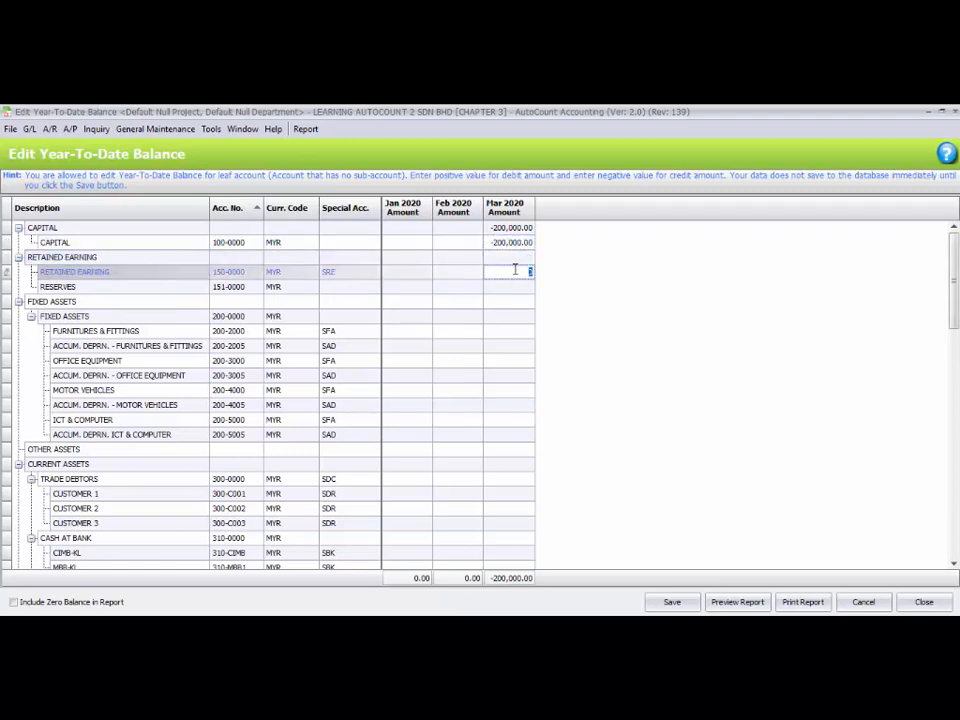
text(50000)
key(Return)
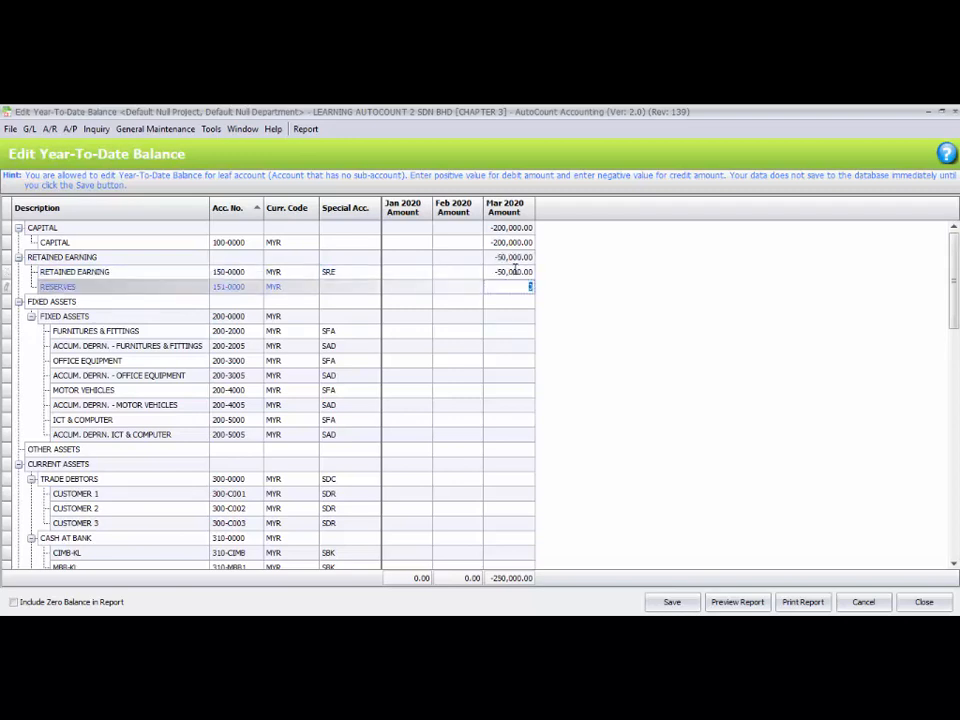
Step: Enter March 2020 balances of 20,000 for FURNITURES & FITTINGS and -12,000 for its accumulated depreciation
key(Down)
key(Down)
key(Down)
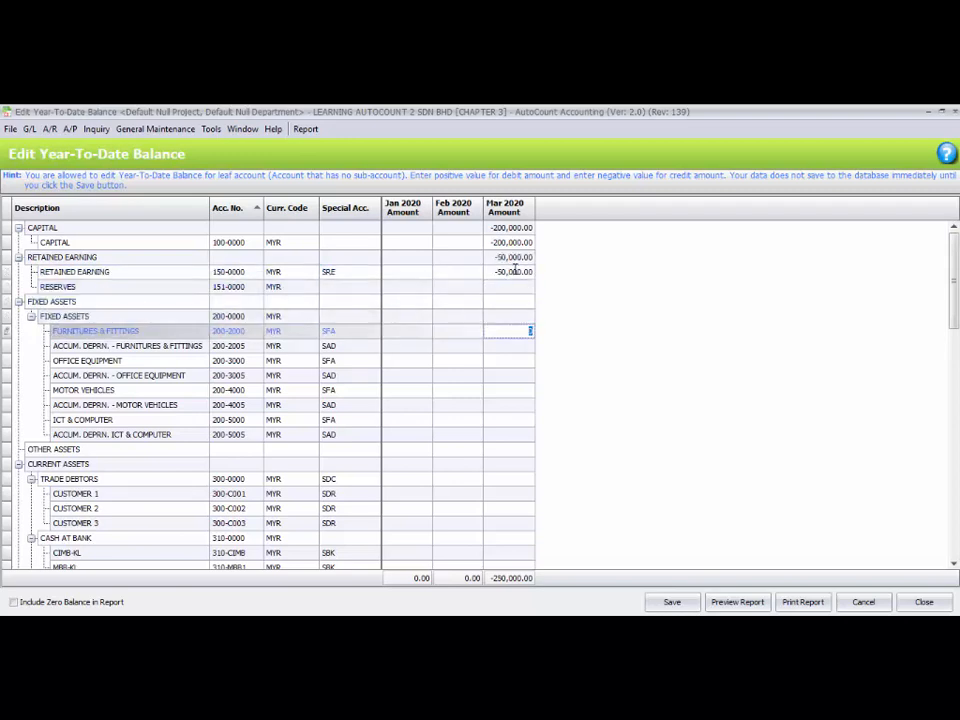
text(20000)
key(Down)
text(-12,000)
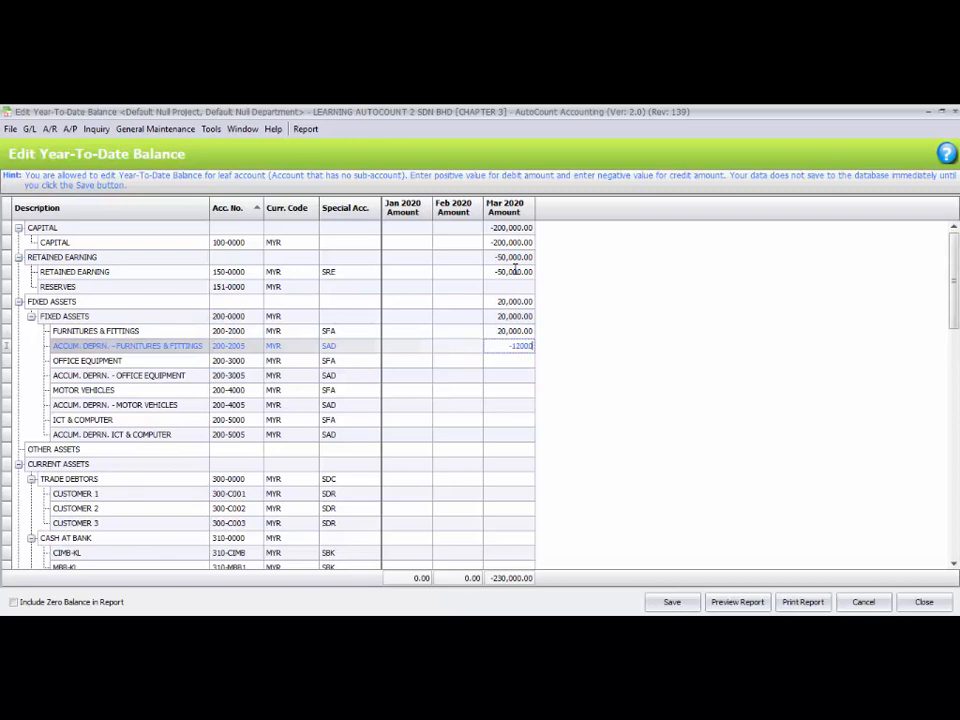
key(Down)
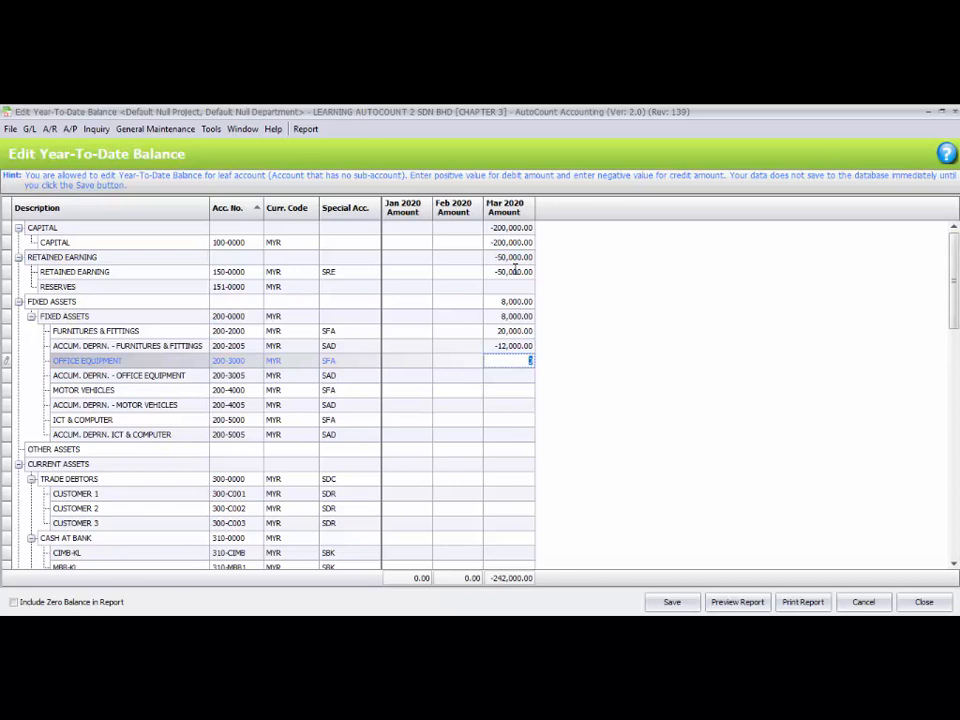
Step: Enter March 2020 balances of 15,000 for OFFICE EQUIPMENT and -6,000 for its accumulated depreciation
text(15000)
key(Down)
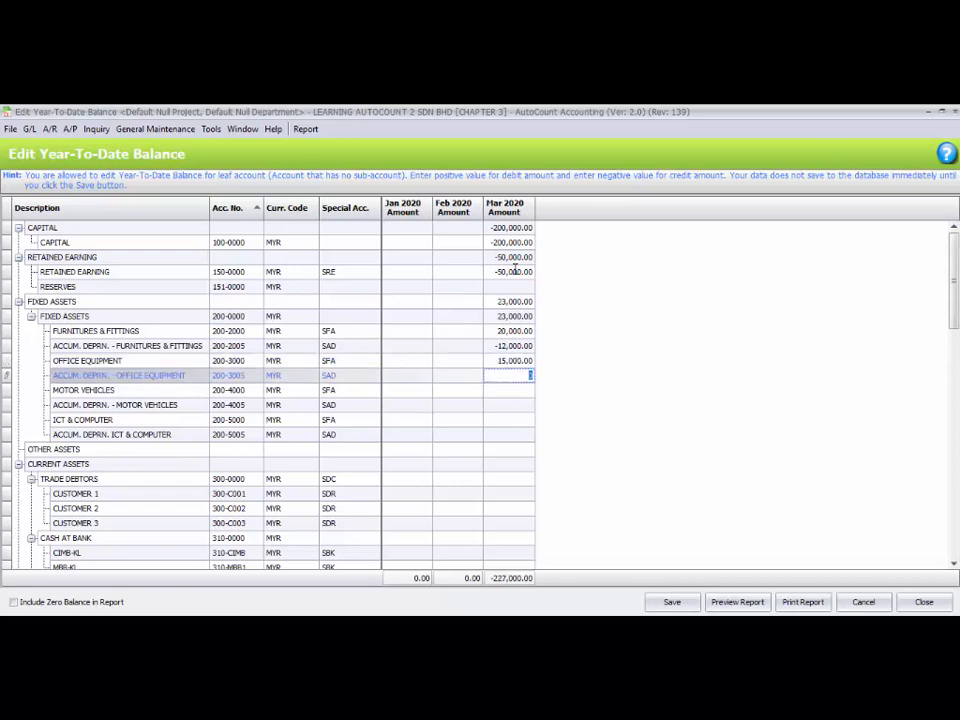
text(-6000)
key(Down)
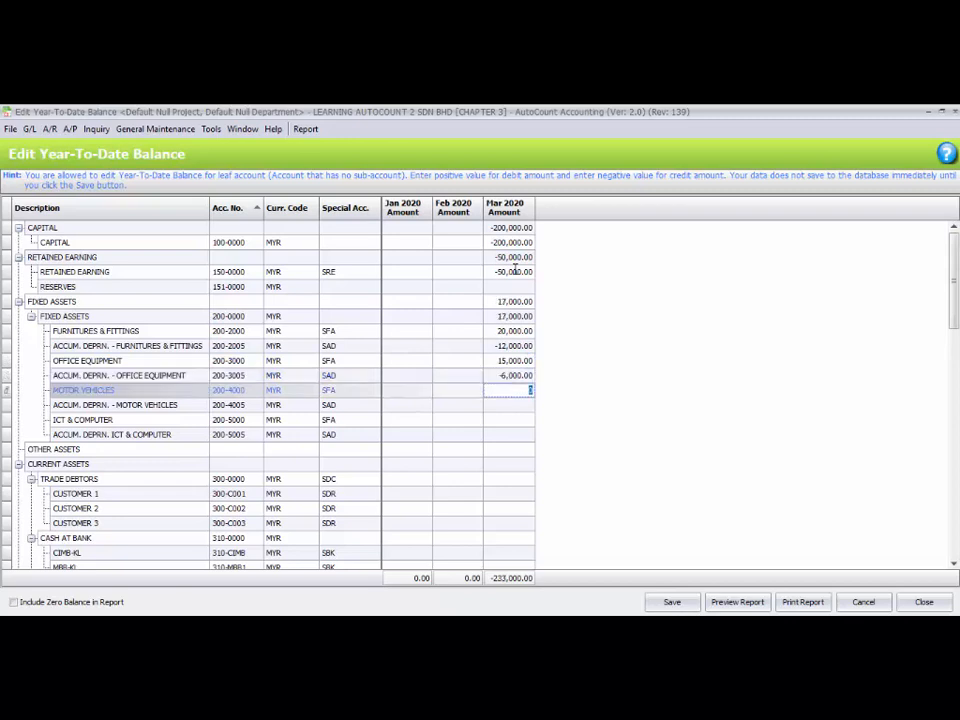
Step: Enter March 2020 balances of 80,000 for MOTOR VEHICLES and -48,000 for its accumulated depreciation
text(80000)
key(Down)
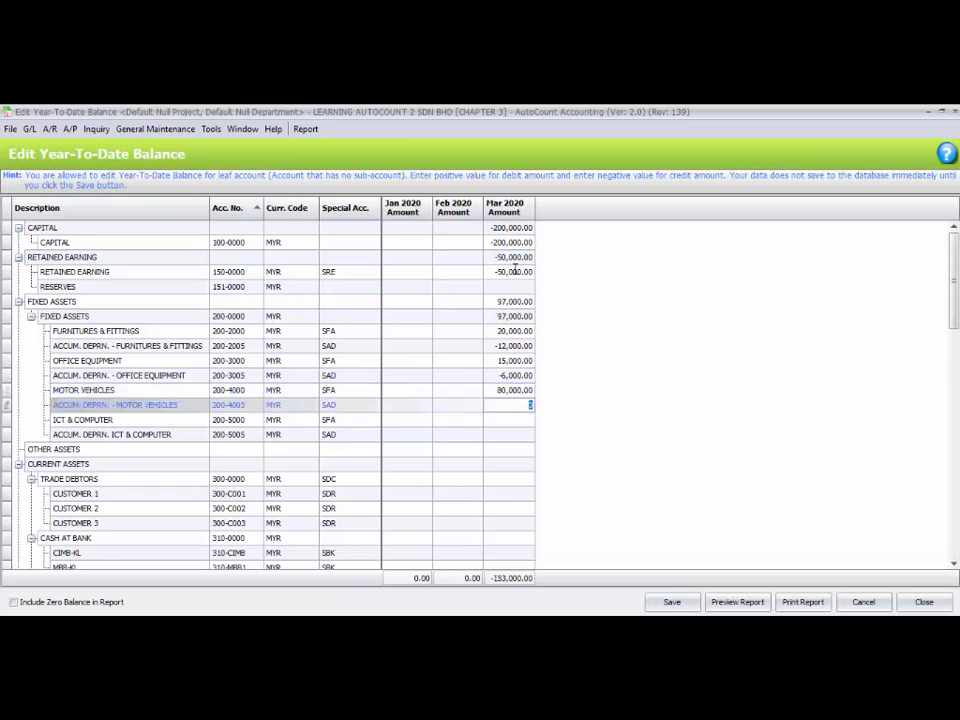
text(-48,000)
key(Down)
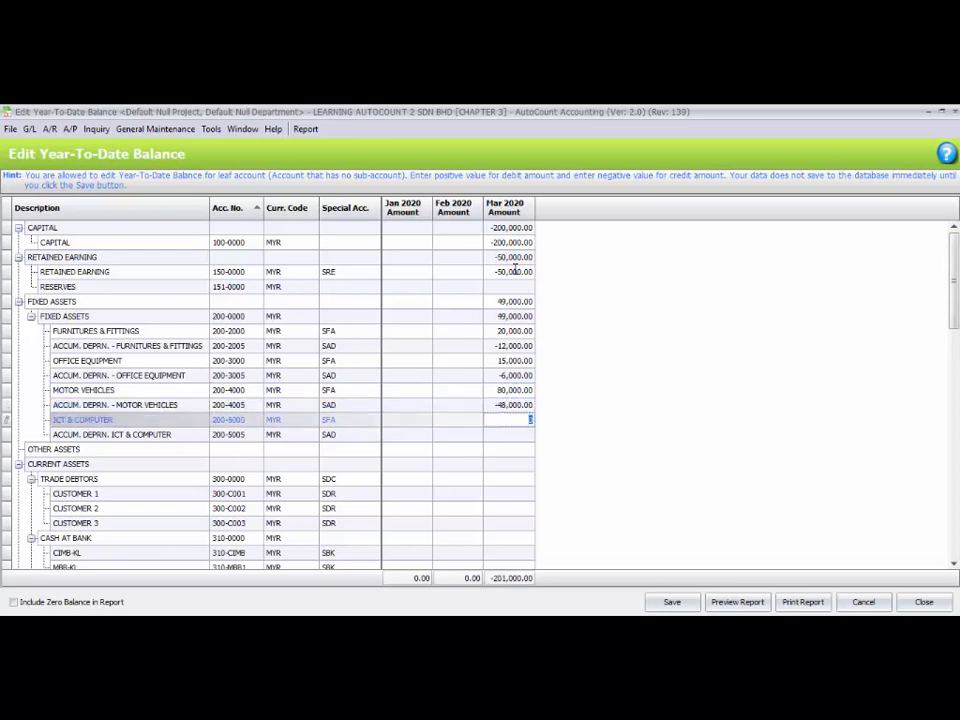
Step: Enter March 2020 balances of 25,000 for ICT & COMPUTER and -10,000 for its accumulated depreciation
text(25000)
key(Return)
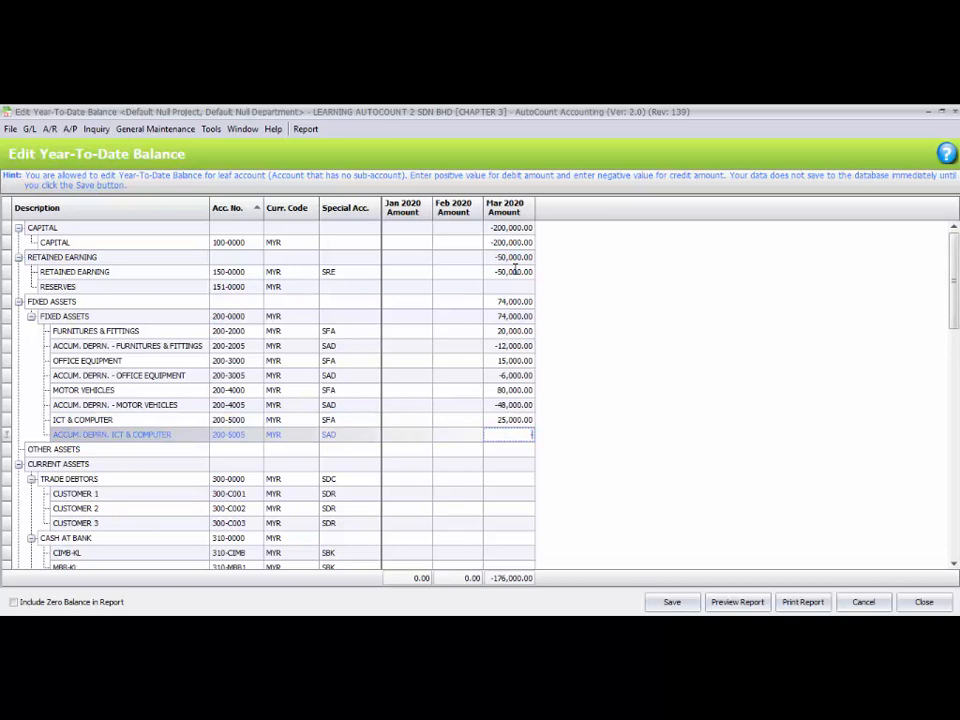
text(-10000)
key(Return)
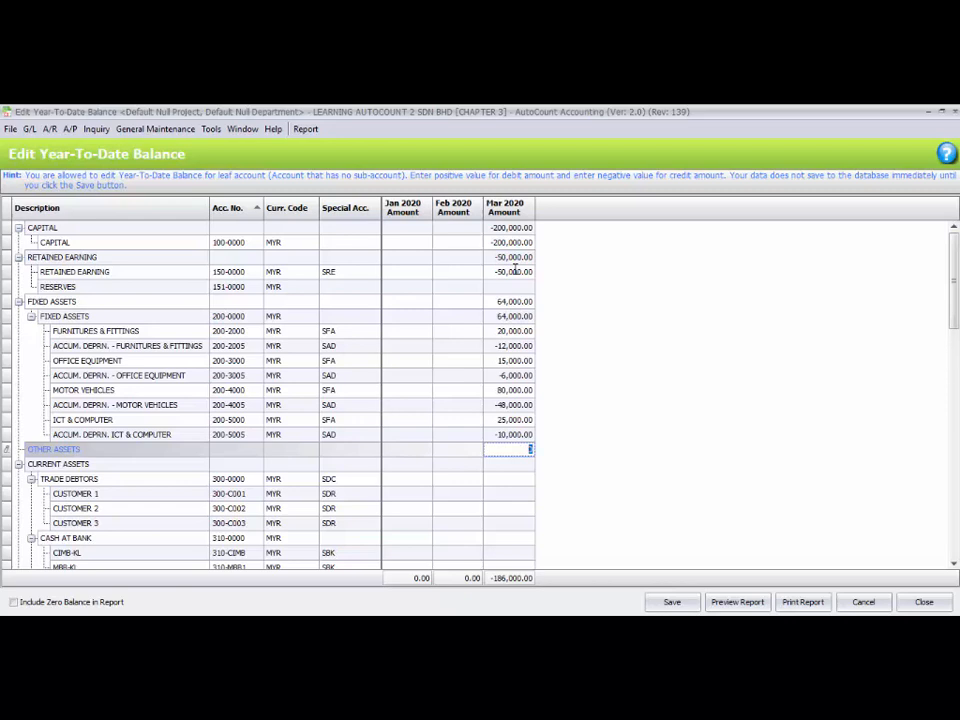
Step: Enter the March 2020 bank balances: 102,000 for CIMB-KL, 35,000 for MBB-KL and 40,000 for PBB-PJ
key(Return)
key(Return)
key(Return)
key(Return)
key(Return)
key(Return)
key(Return)
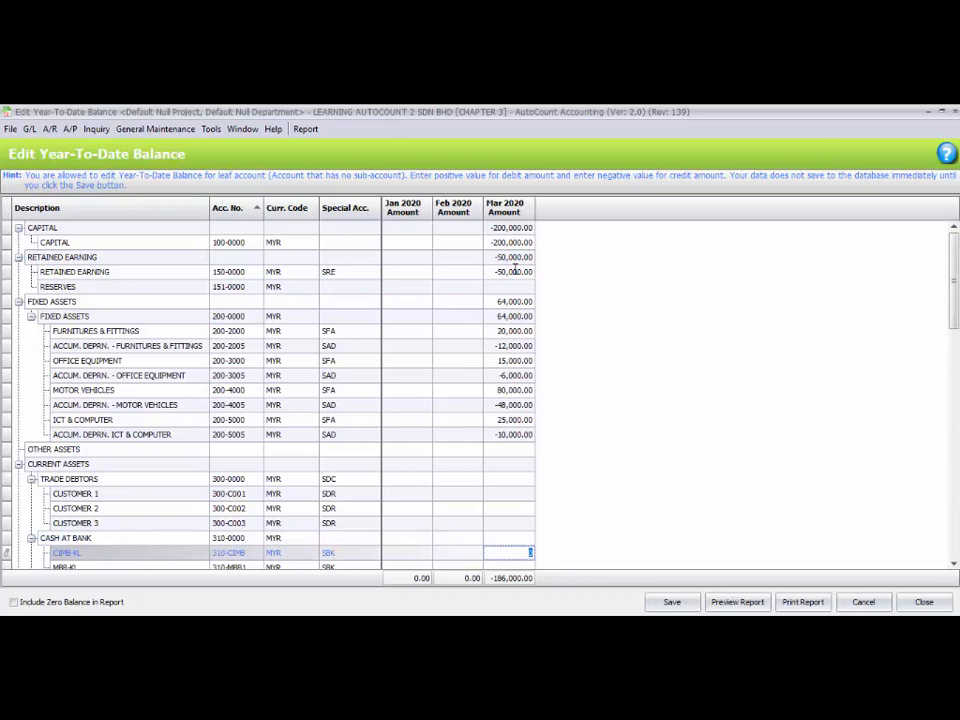
text(102000)
key(Return)
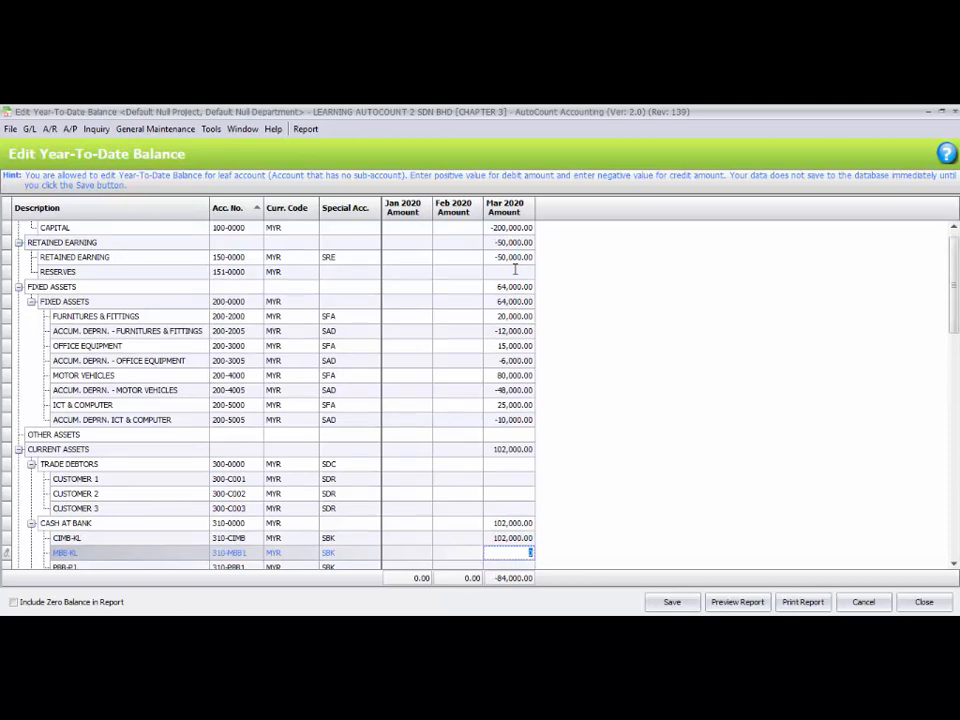
text(35000)
key(Return)
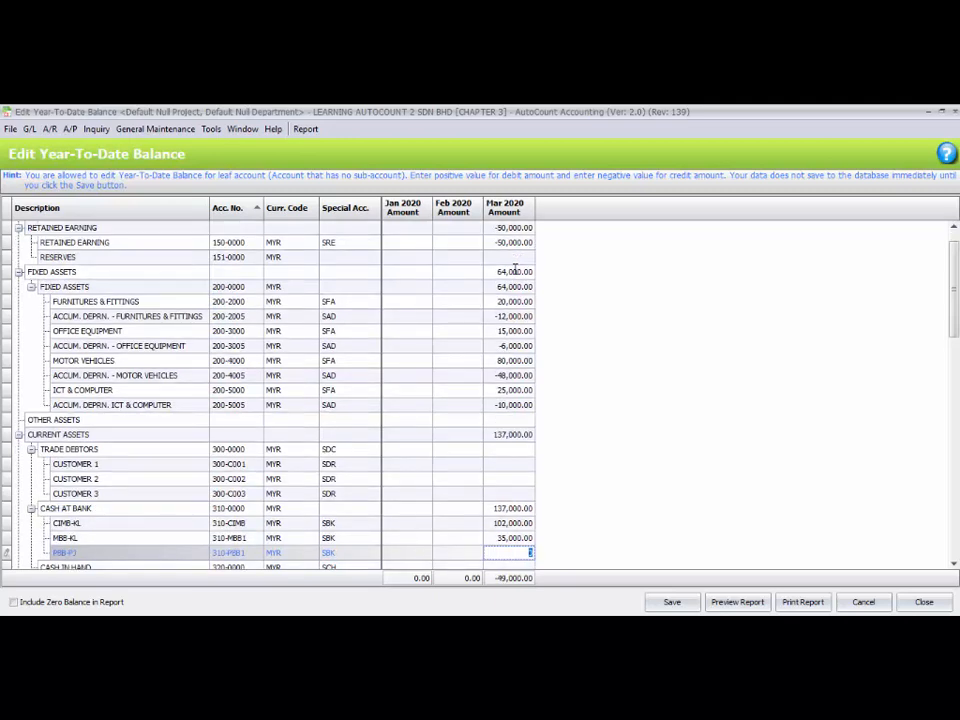
text(40000)
key(Return)
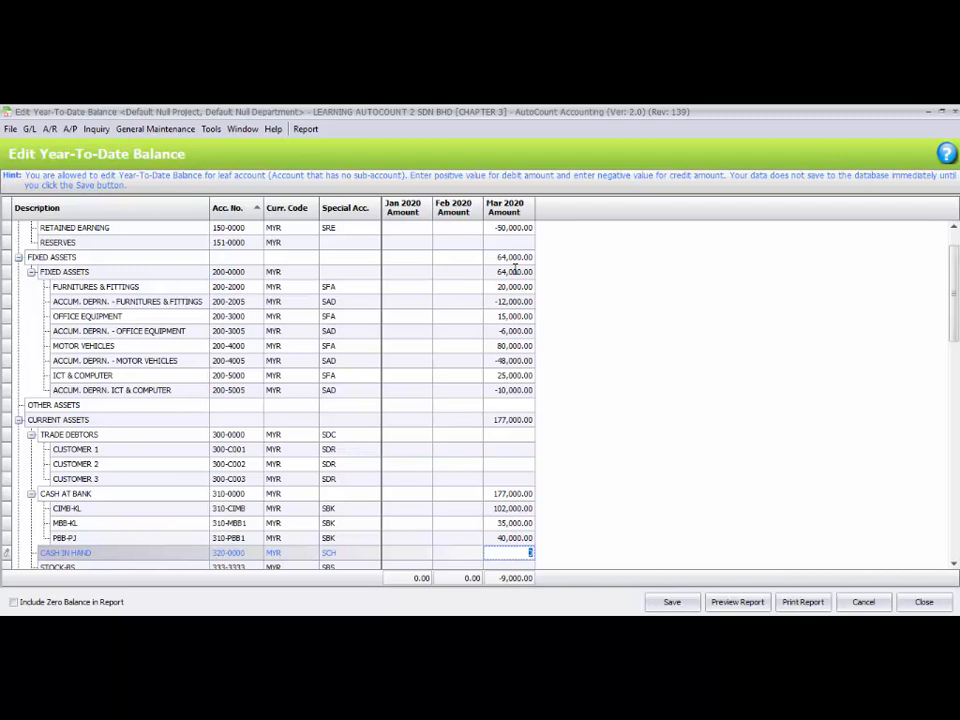
Step: Set the March 2020 balances of CASH IN HAND to 11,000 and STOCK-BS to 22,000
text(11000)
key(Return)
text(22)
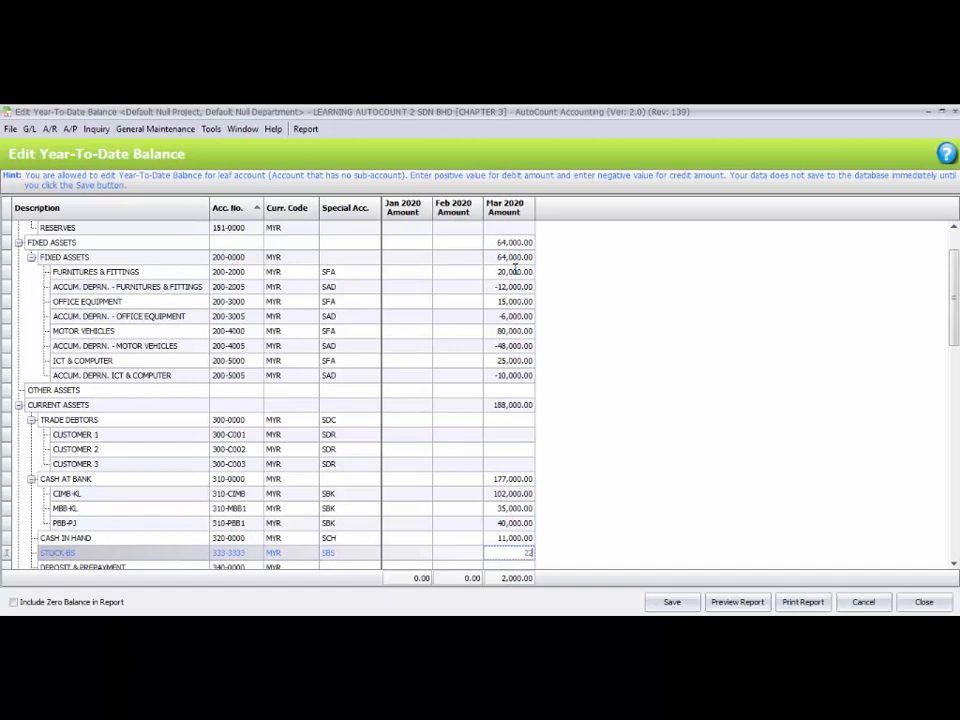
text(000)
key(Return)
Step: Set the March 2020 balances of the SALES account to -110,000 and CASH SALES to -20,000
key(Return)
key(Return)
key(Return)
key(Return)
key(Return)
key(Return)
key(Return)
key(Return)
key(Return)
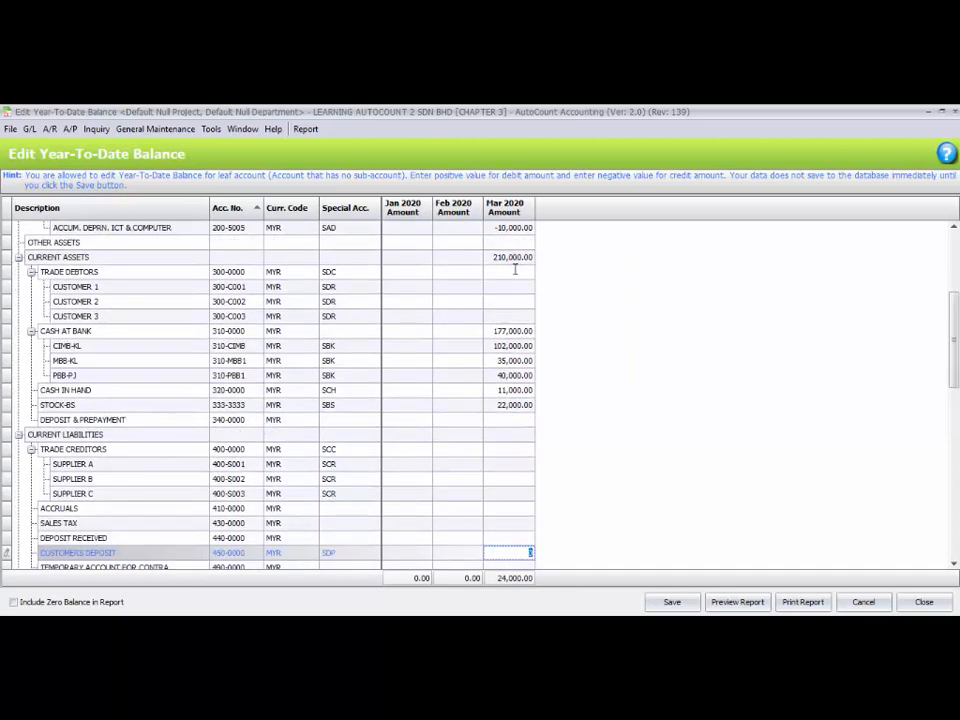
key(Return)
key(Return)
key(Return)
key(Return)
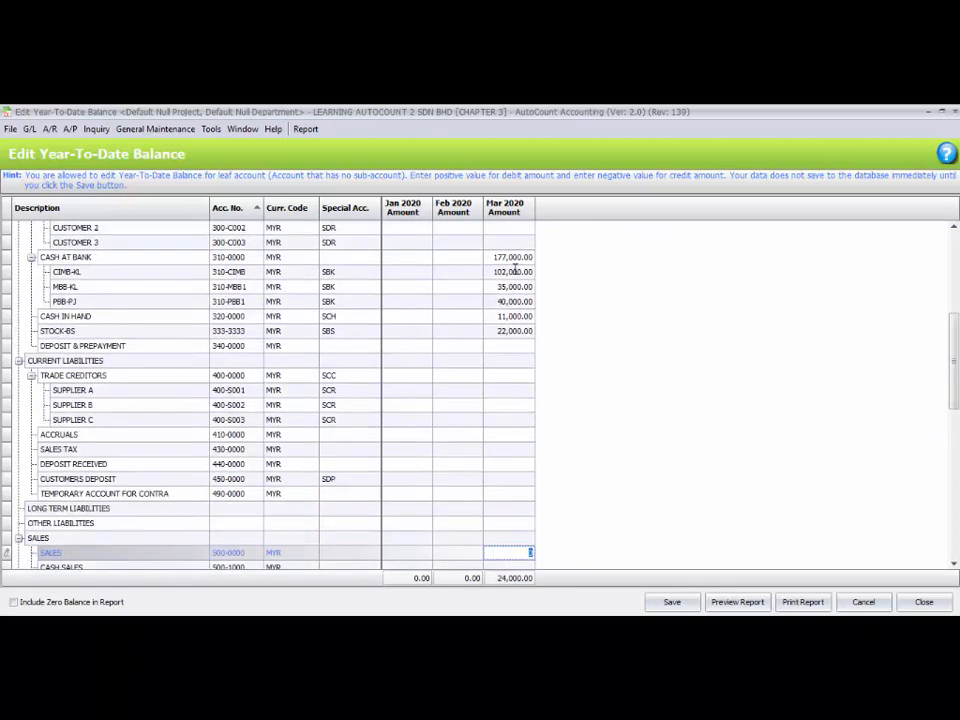
text(-110000)
key(Return)
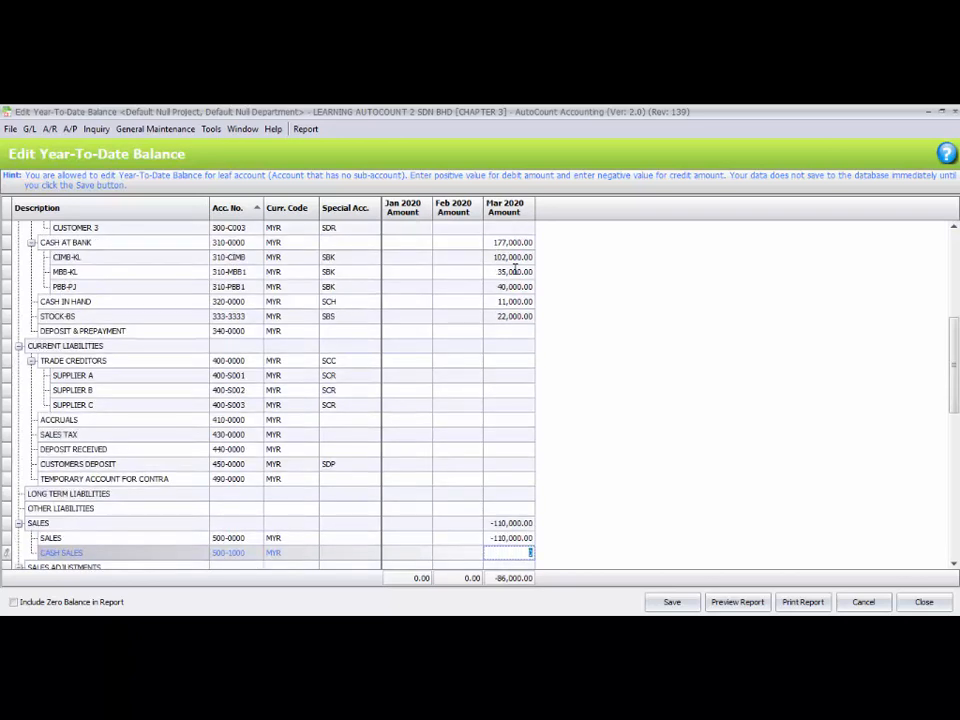
text(-20000)
key(Return)
Step: Set the March 2020 balance of STOCK-OPENING under cost of goods sold to 18,000
key(Down)
key(Down)
key(Down)
key(Down)
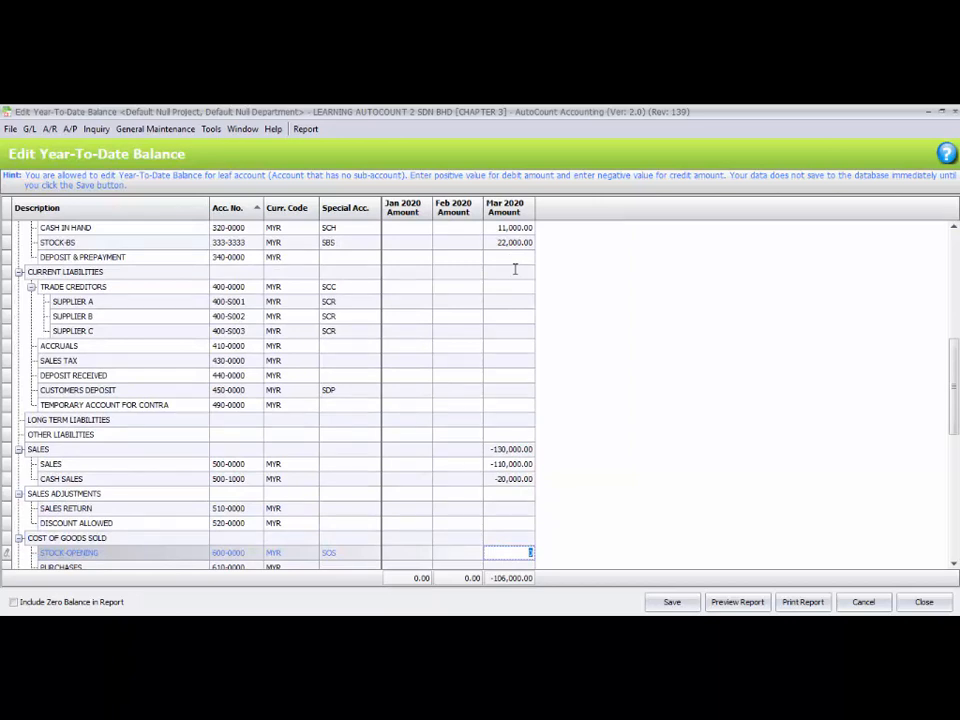
text(18000)
key(Down)
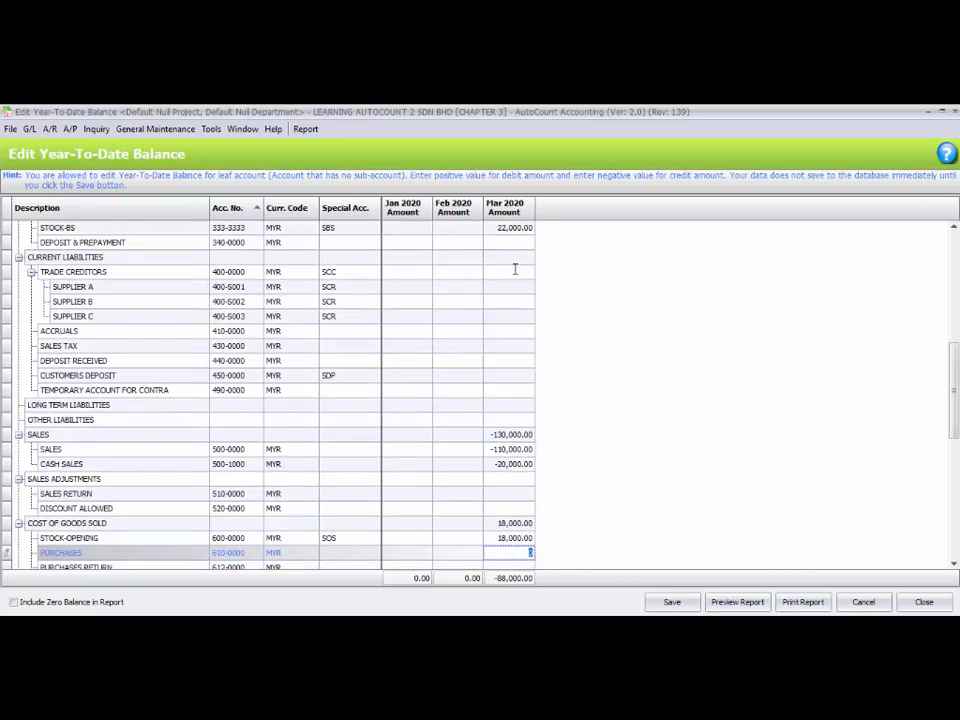
Step: Set the March 2020 balances of PURCHASES to 30,000 and STOCK-CLOSING to -22,000 under cost of goods sold
text(30000)
key(Down)
key(Down)
key(Down)
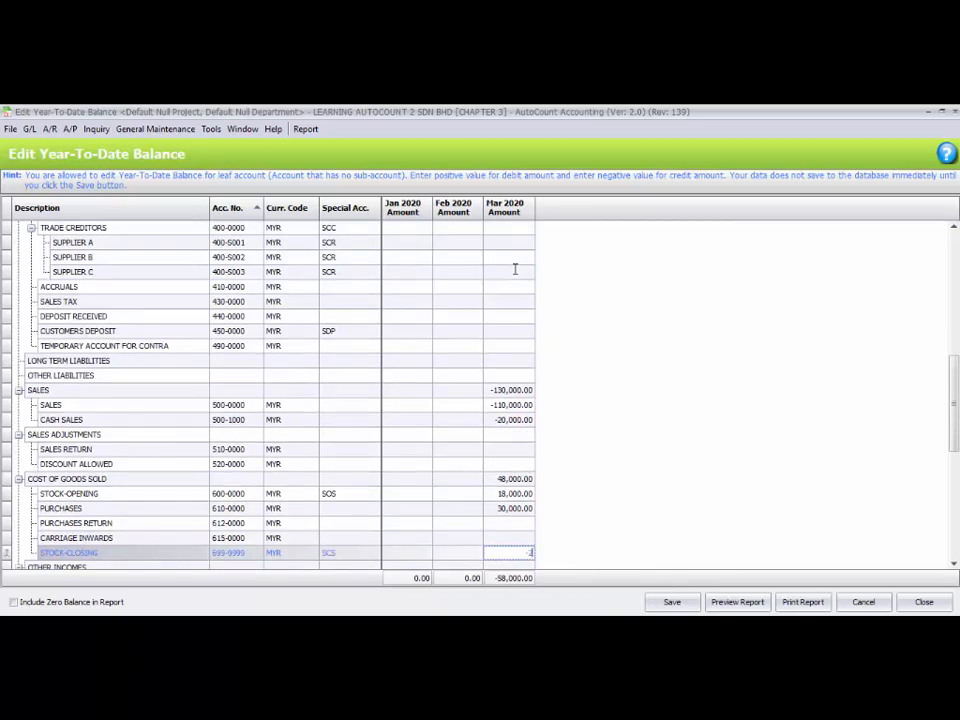
text(-22000)
key(Down)
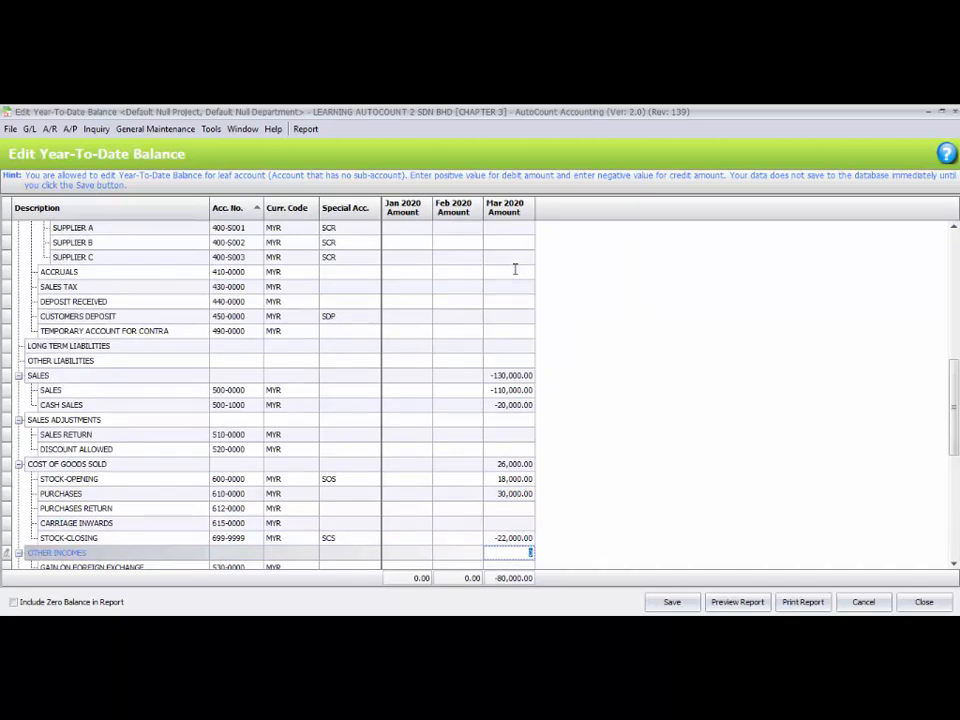
Step: Set the March 2020 balance of the ADVERTISEMENT expense account to 5,600
key(Down)
key(Down)
key(Down)
key(Down)
key(Down)
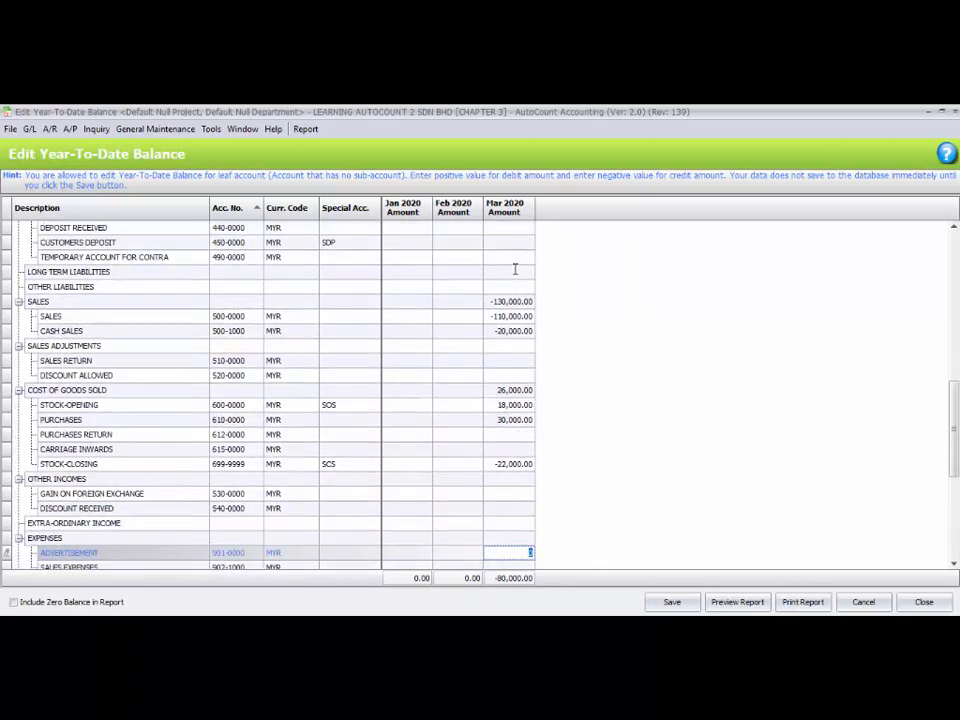
text(5600)
key(Down)
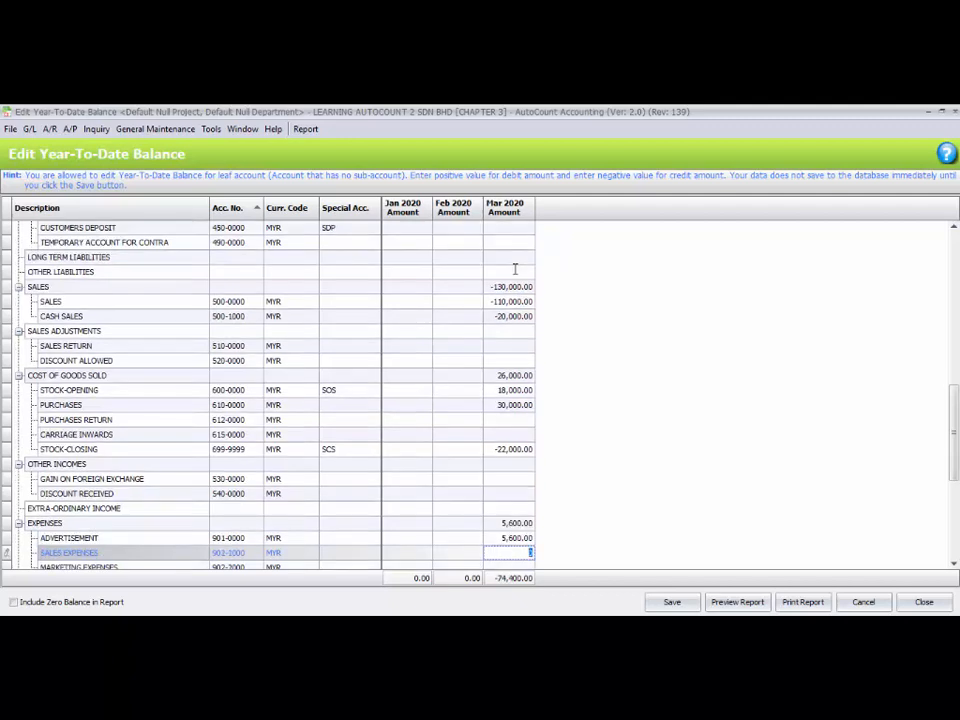
text(44000)
key(BackSpace)
key(BackSpace)
key(BackSpace)
key(BackSpace)
key(BackSpace)
key(Down)
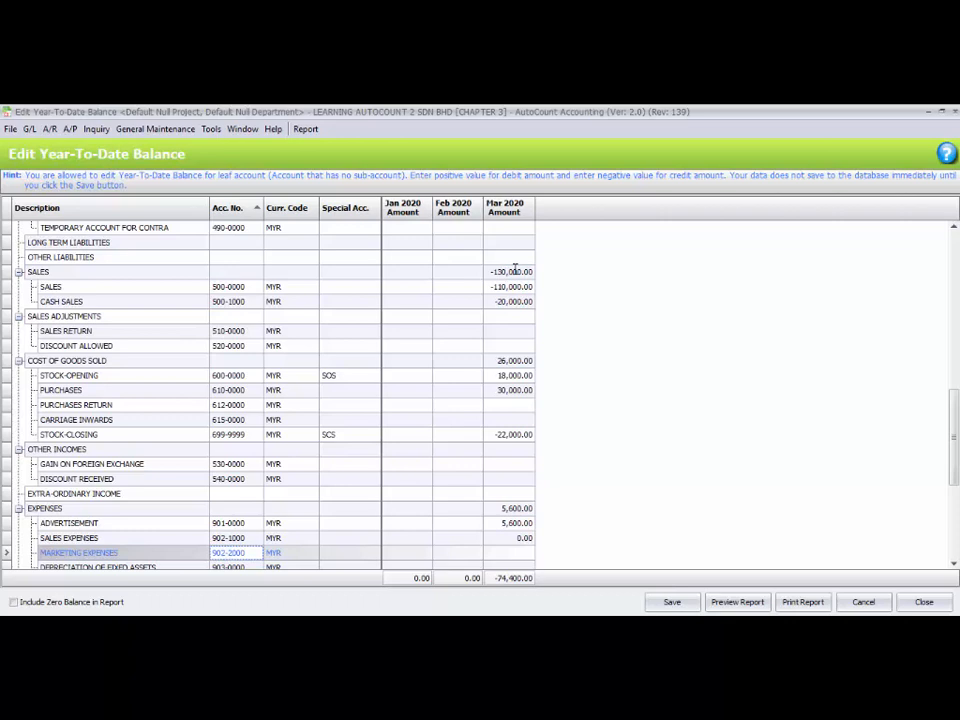
key(Down)
key(Down)
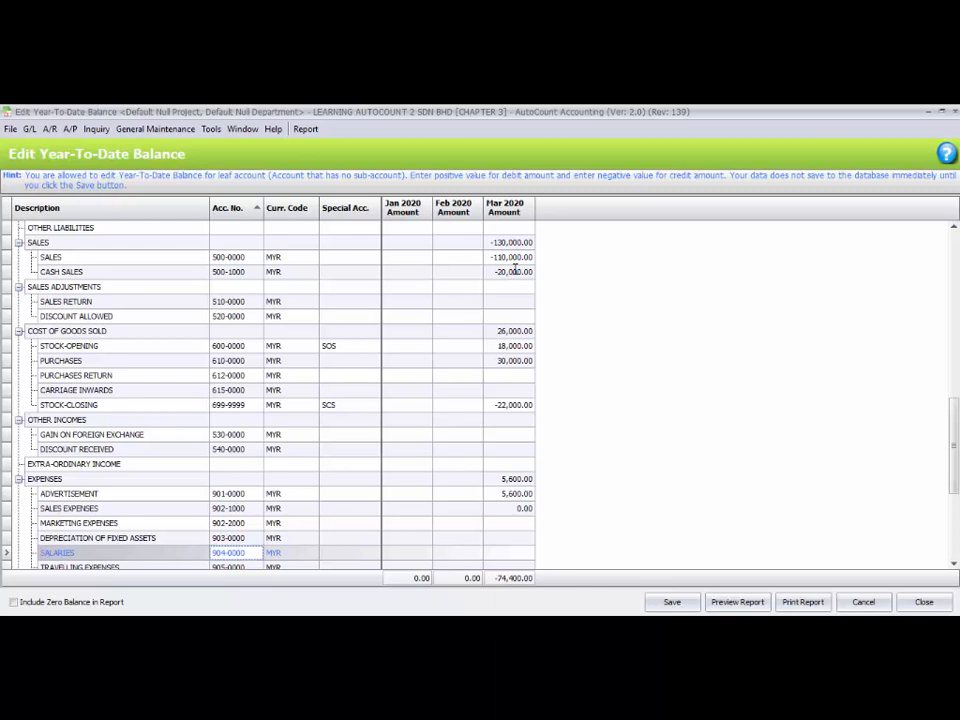
text(440-0000)
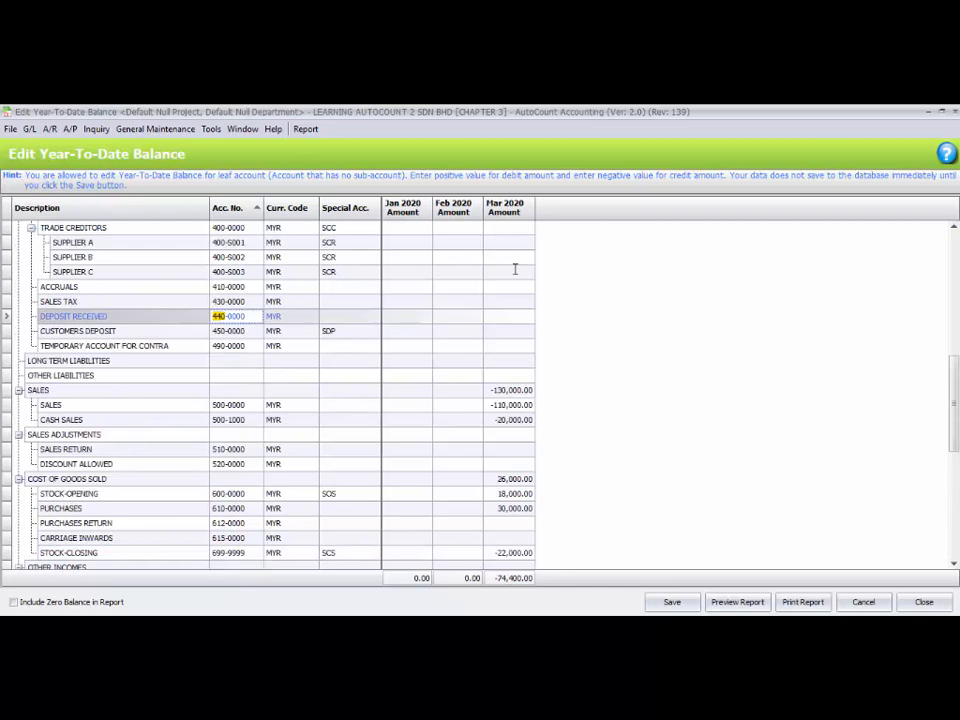
click(521, 434)
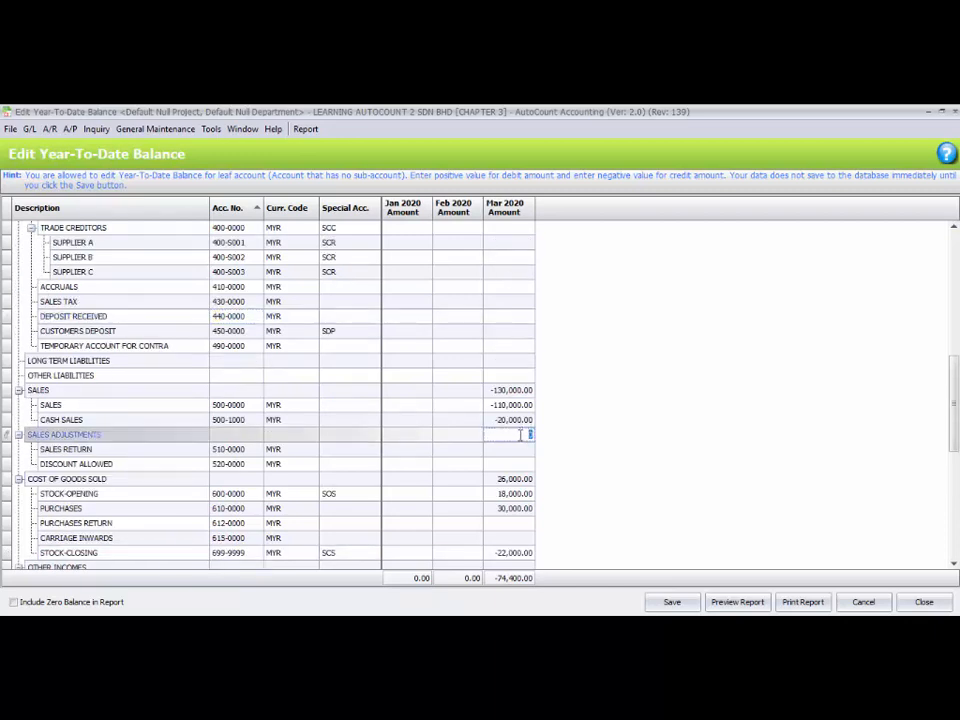
drag(953, 388, 953, 476)
click(516, 392)
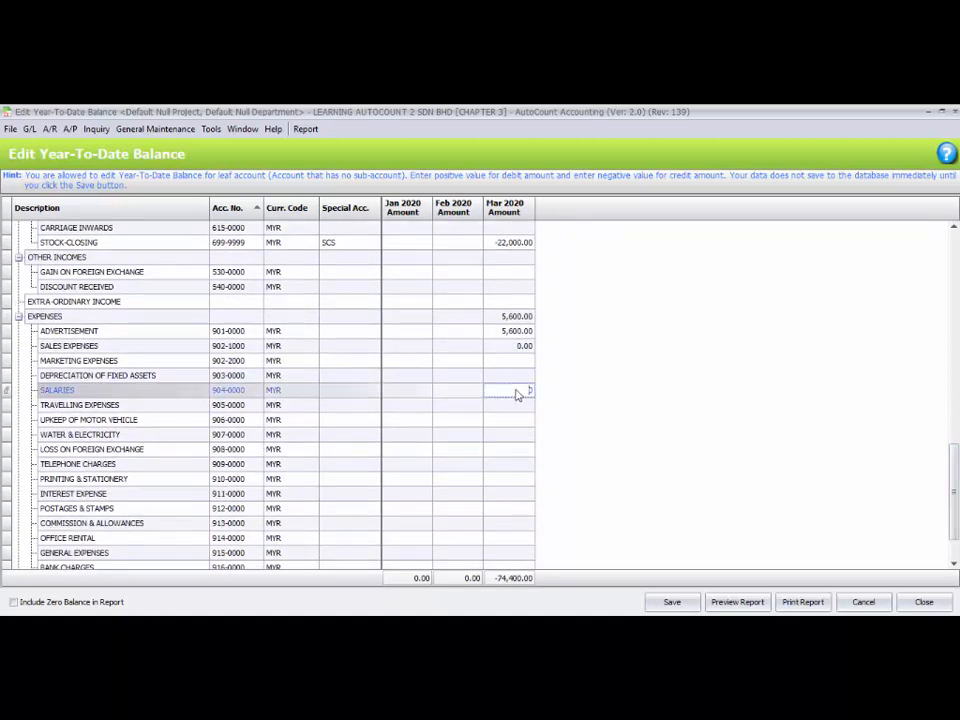
click(528, 346)
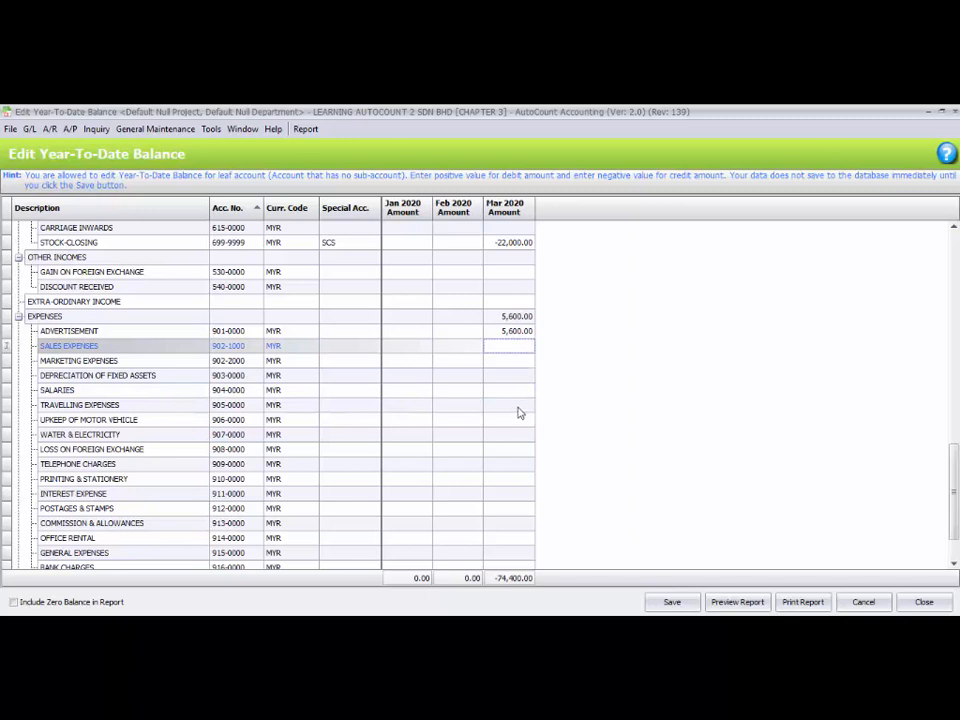
Step: Enter the March 2020 expense balances: 44,000 for SALARIES, 2,000 for TRAVELLING EXPENSES and 3,000 for UPKEEP OF MOTOR VEHICLE
click(531, 390)
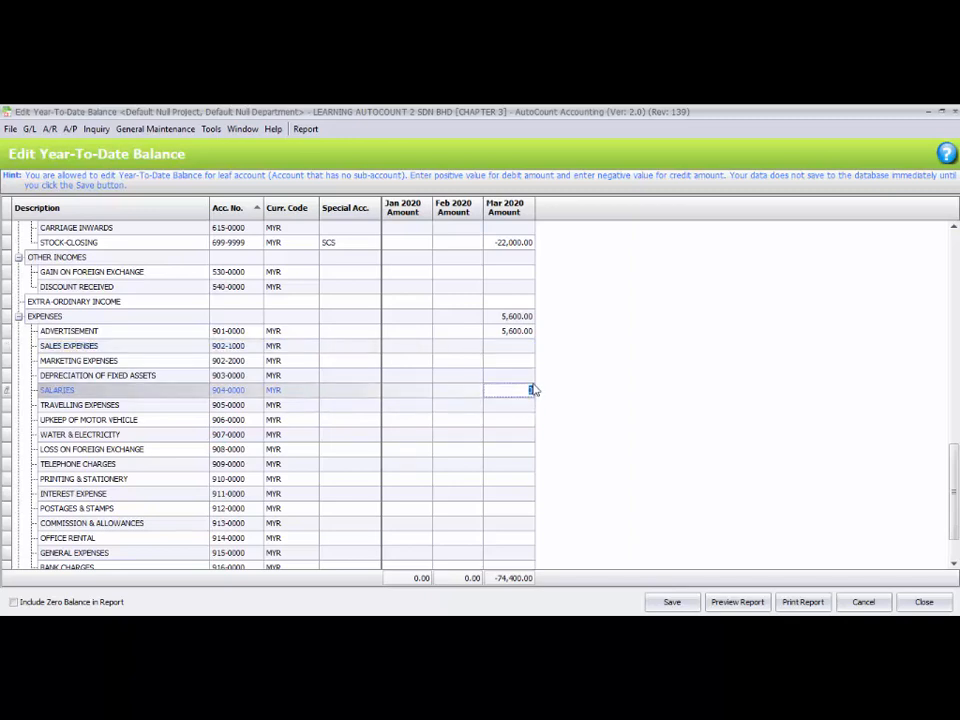
text(44,000)
key(Return)
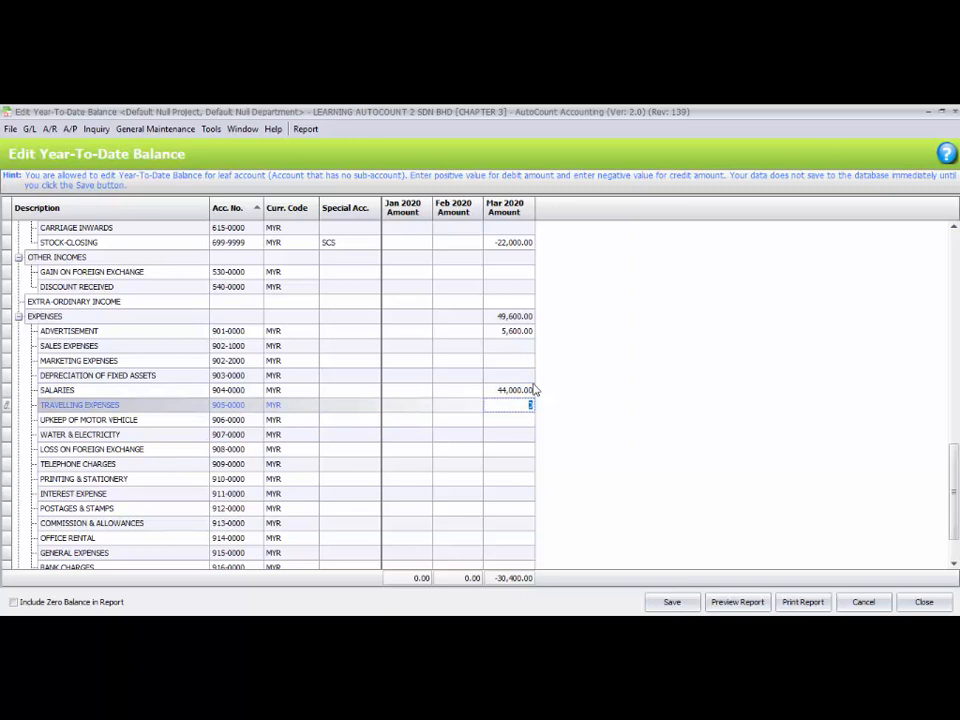
text(2000)
key(Return)
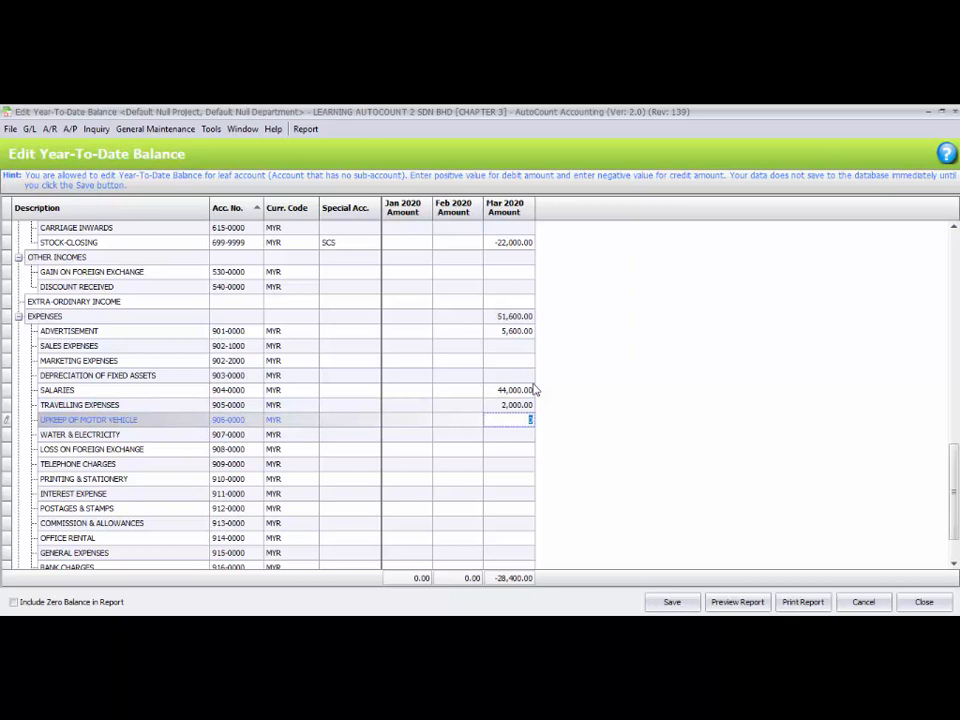
text(3000)
key(Return)
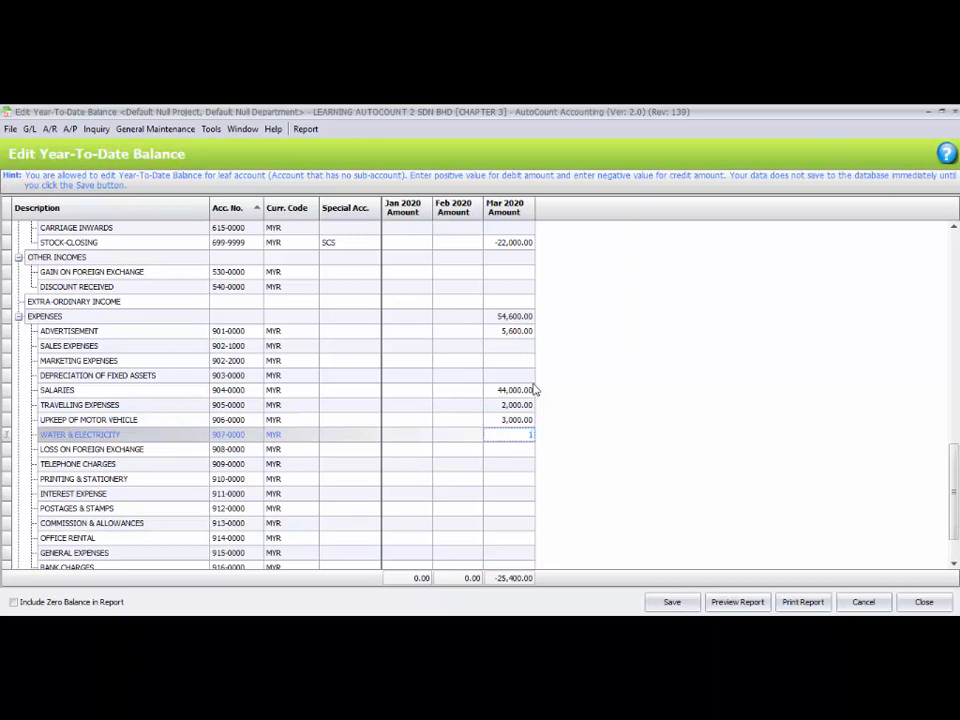
Step: Enter March 2020 balances of 1,500 for WATER & ELECTRICITY, 400 for TELEPHONE CHARGES and 500 for PRINTING & STATIONERY
text(1500)
key(Return)
key(Return)
text(400)
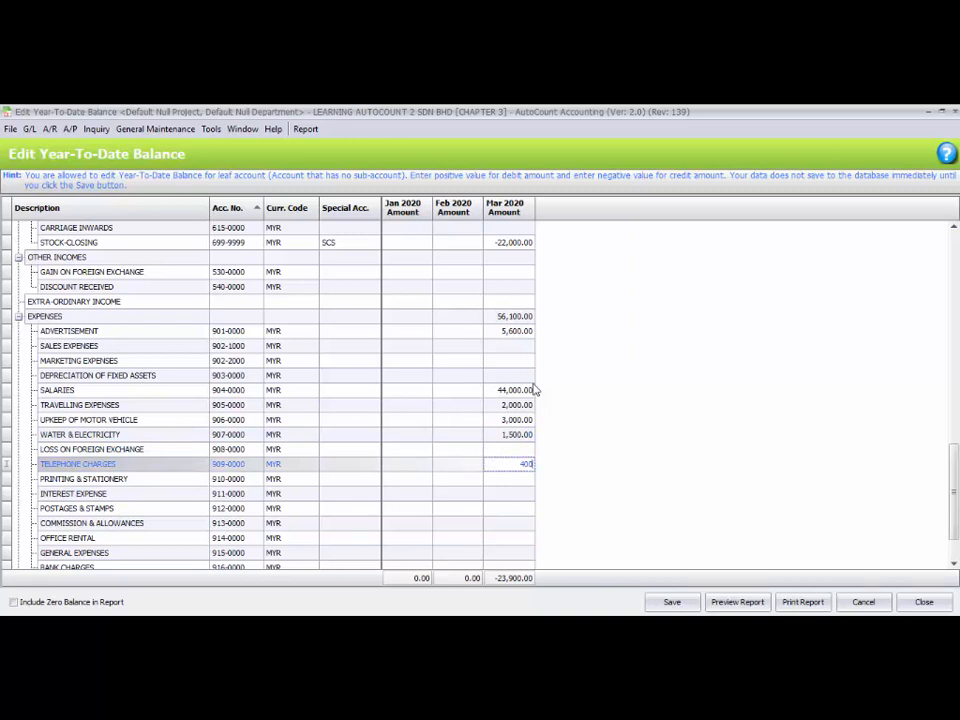
key(Return)
text(500)
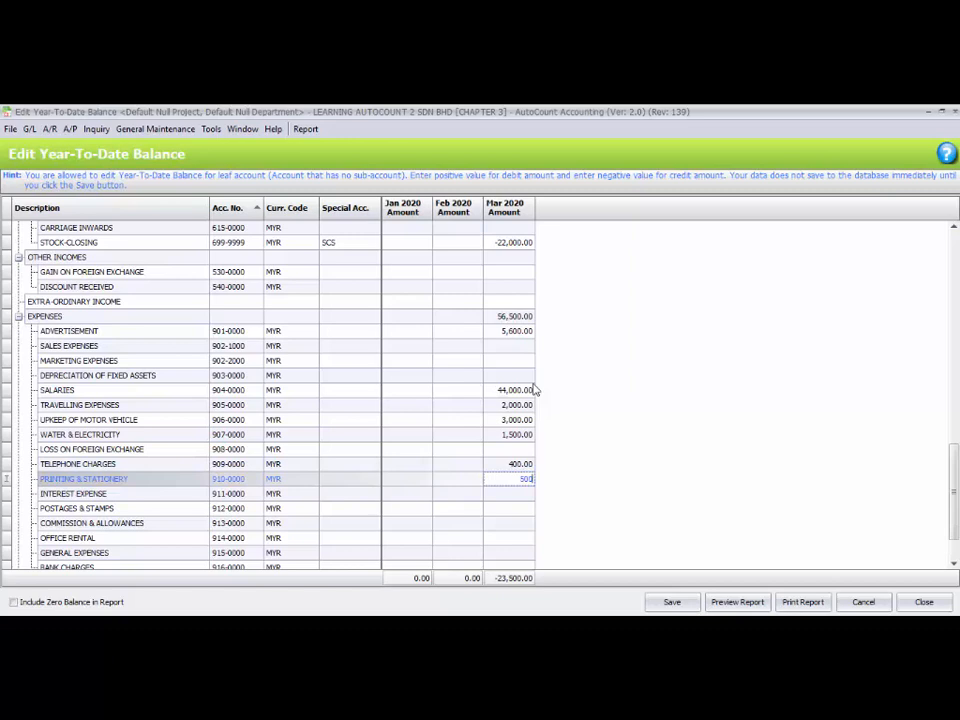
key(Return)
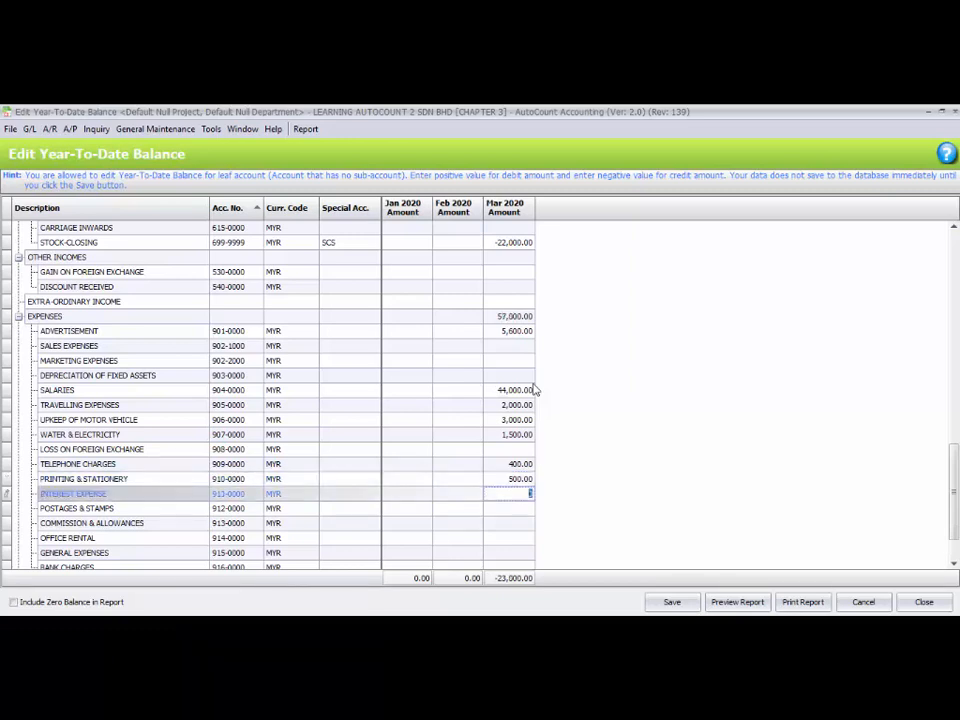
Step: Set the March 2020 balances of POSTAGES & STAMPS to 200 and COMMISSION & ALLOWANCES to 600
key(Return)
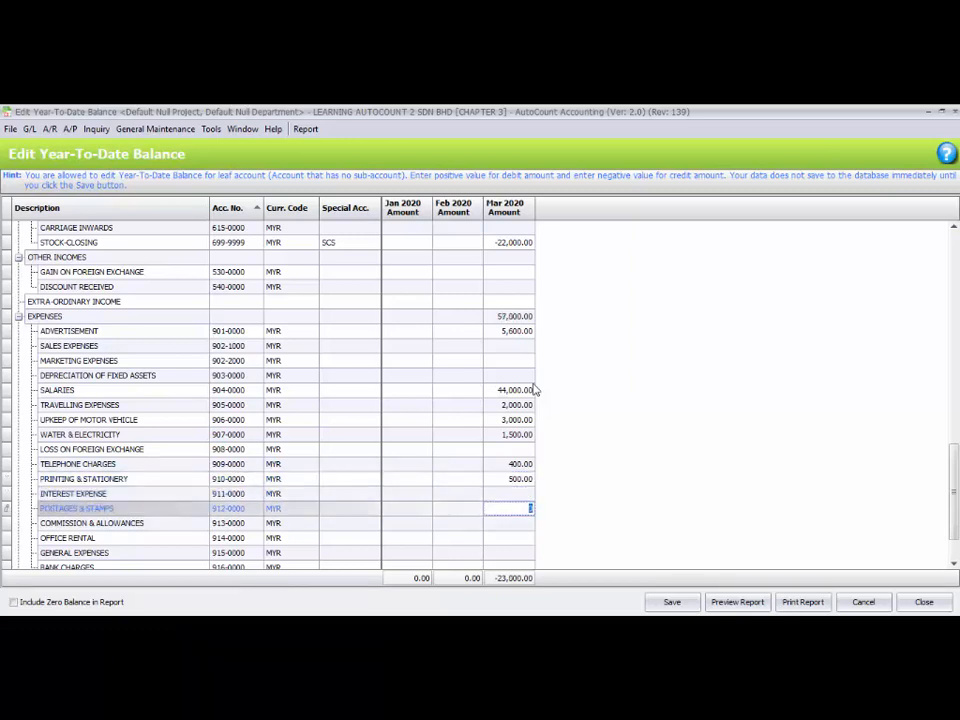
text(200)
key(Return)
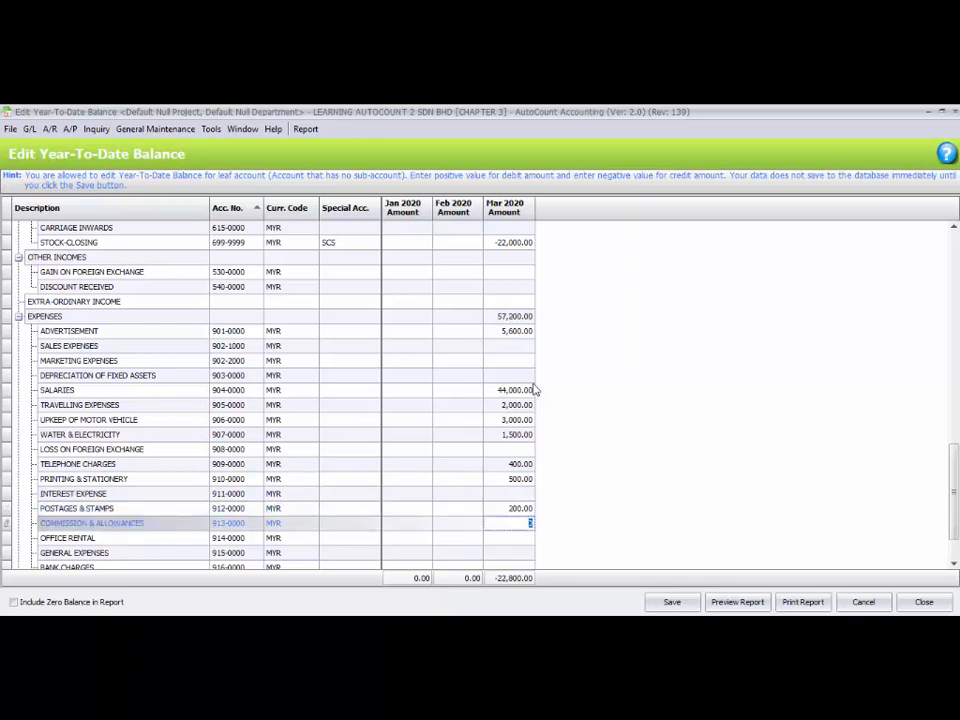
key(Down)
key(Up)
text(600)
key(Return)
text(6)
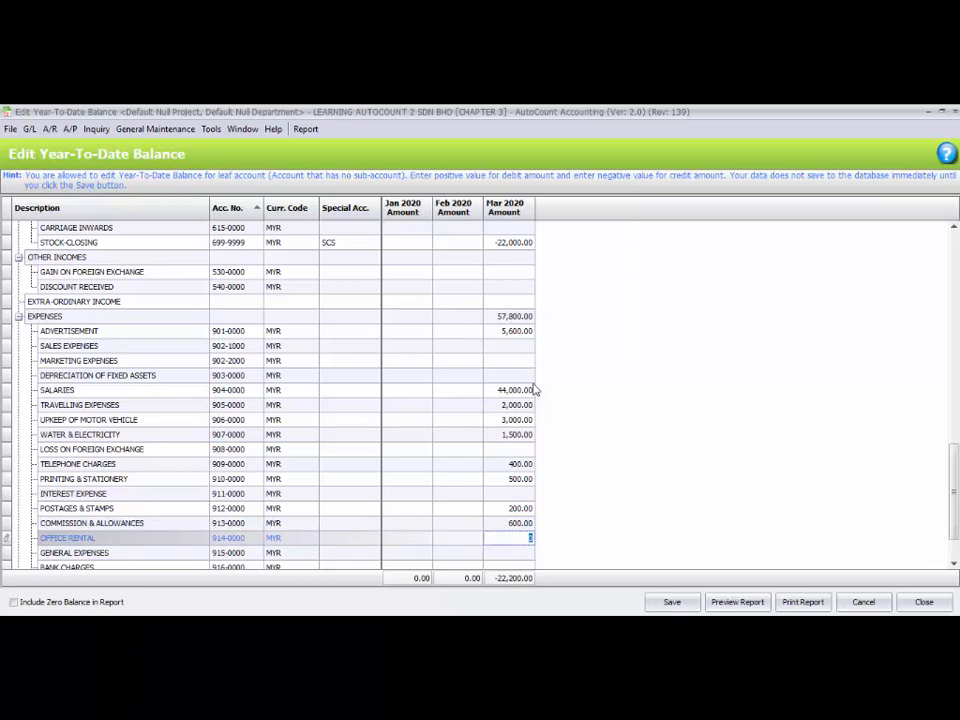
Step: Set the March 2020 balances of OFFICE RENTAL to 3,000 and GENERAL EXPENSES to 200
text(3000)
key(Return)
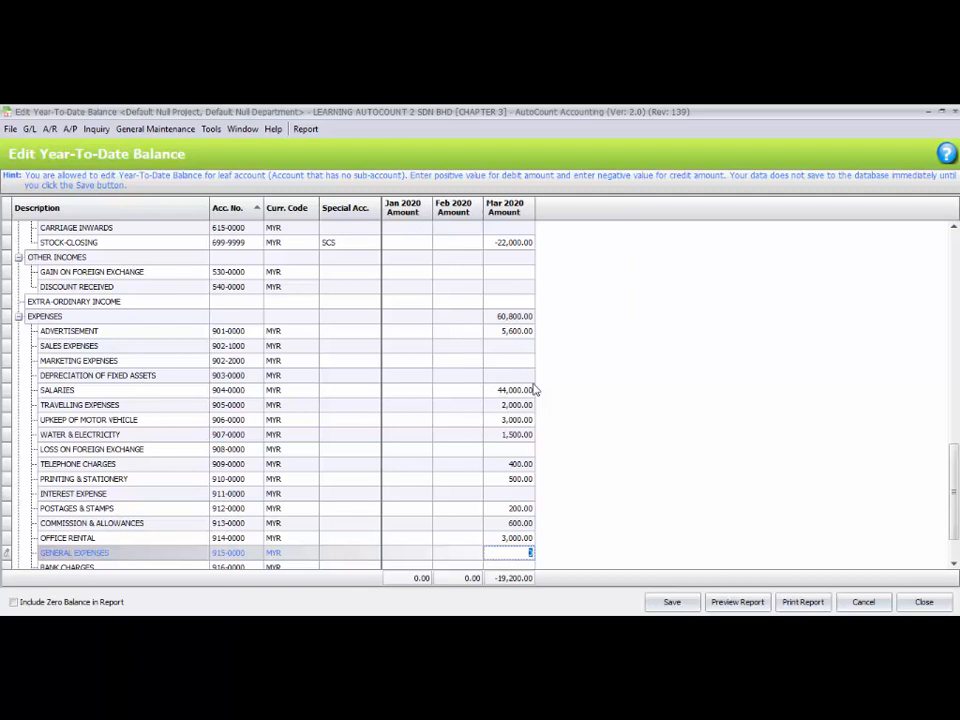
text(200)
Step: Save the year-to-date balances, accepting the unbalanced March 2020 amount
click(476, 420)
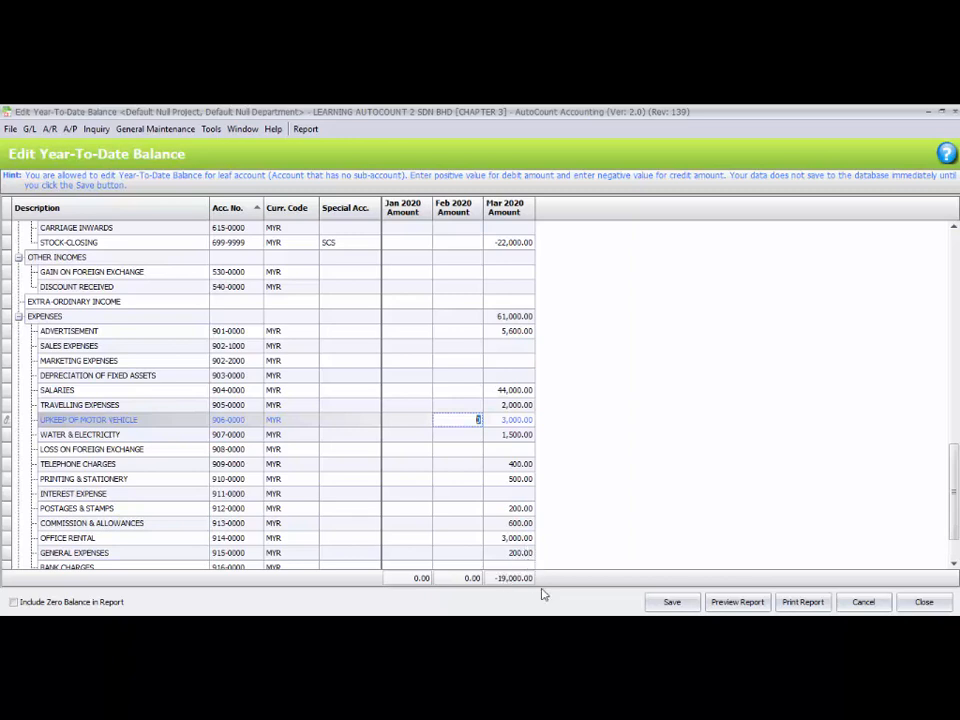
click(669, 603)
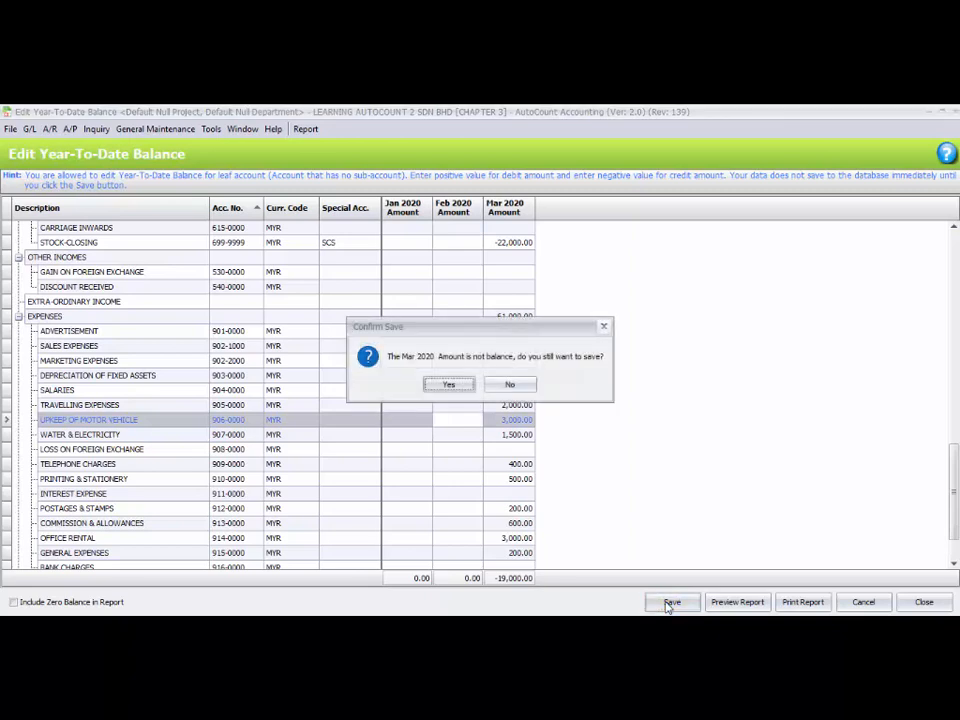
click(443, 386)
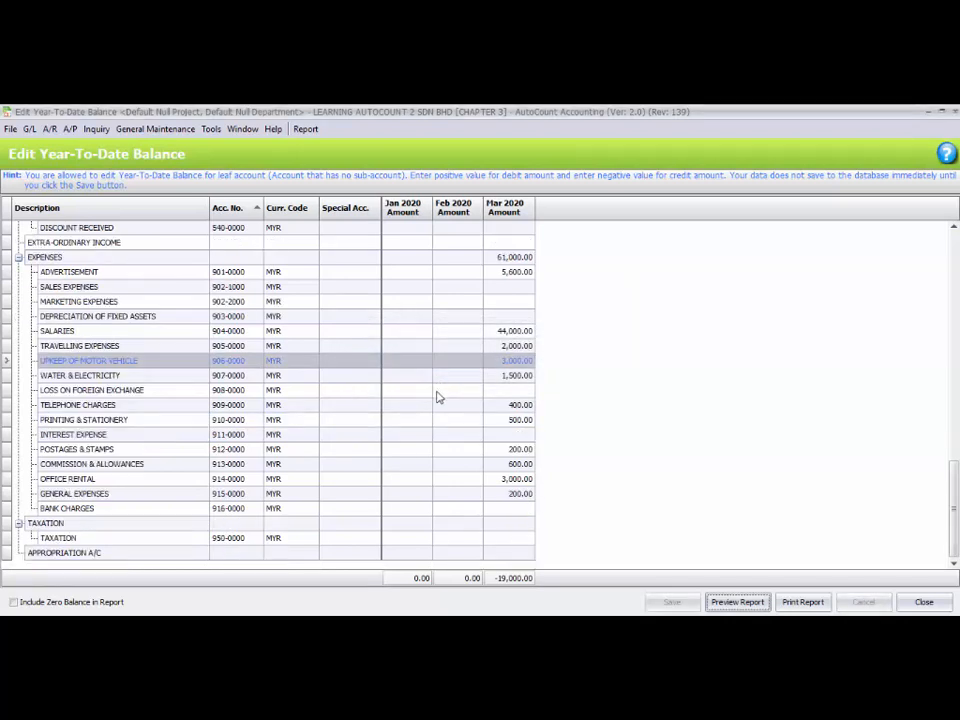